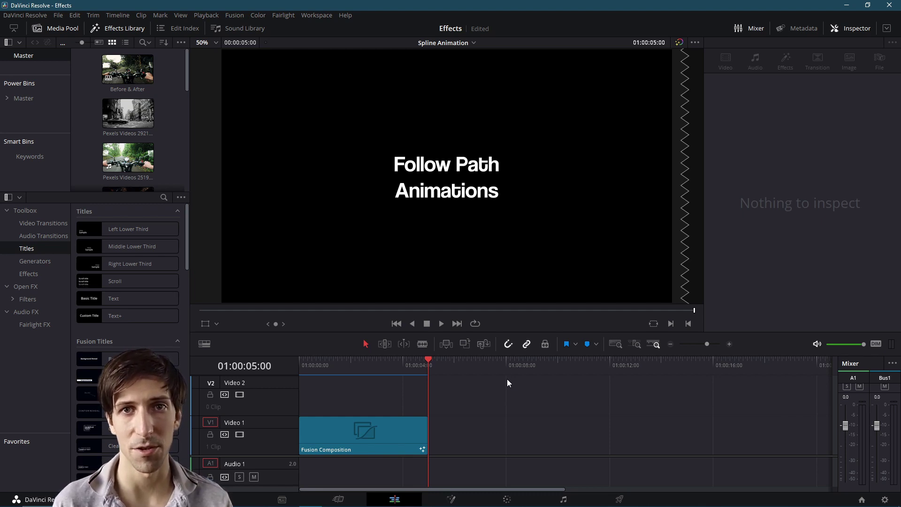
# Add a Fusion Composition clip to the Video 1 track at 01:00:06:07 and open it on the Fusion page
pyautogui.click(462, 361)
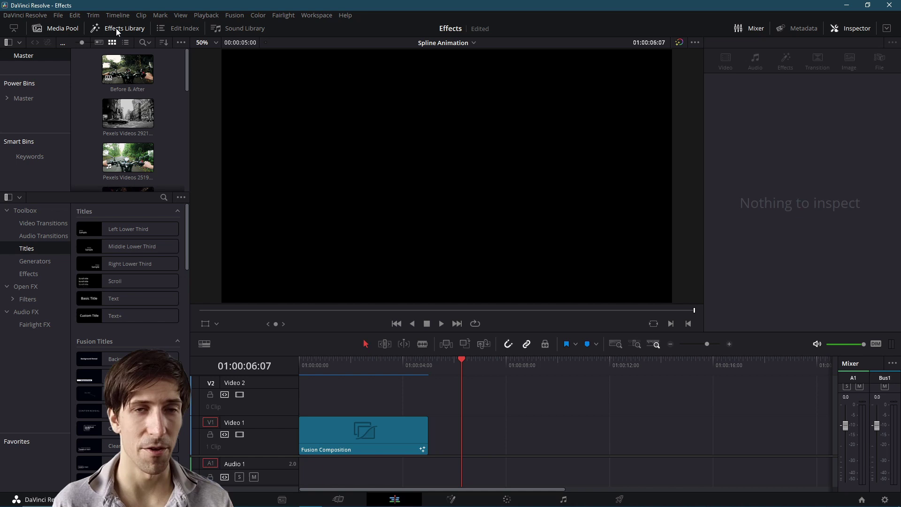
pyautogui.click(39, 277)
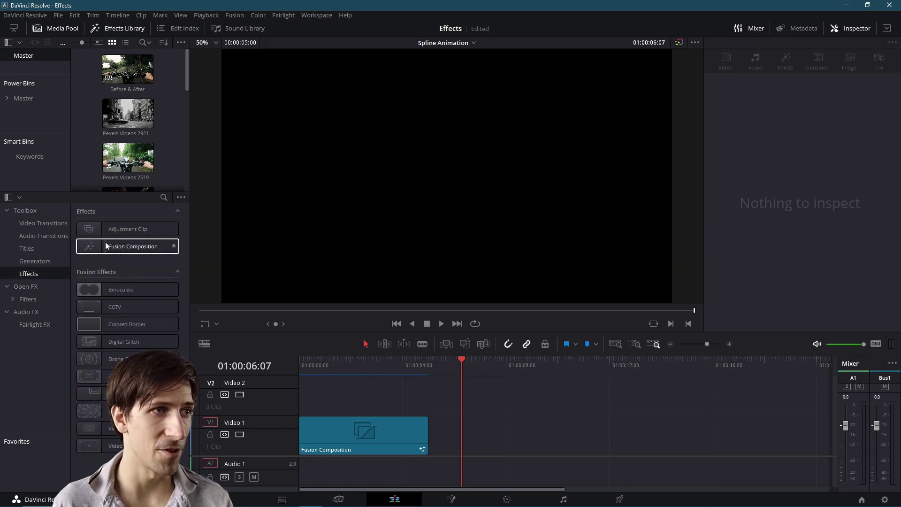
pyautogui.moveTo(105, 241); pyautogui.dragTo(465, 431)
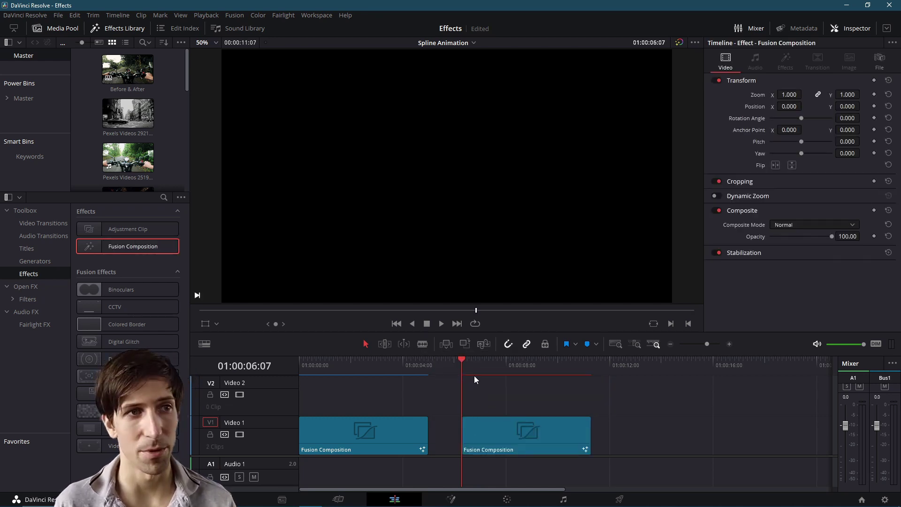
pyautogui.click(500, 430)
pyautogui.click(488, 368)
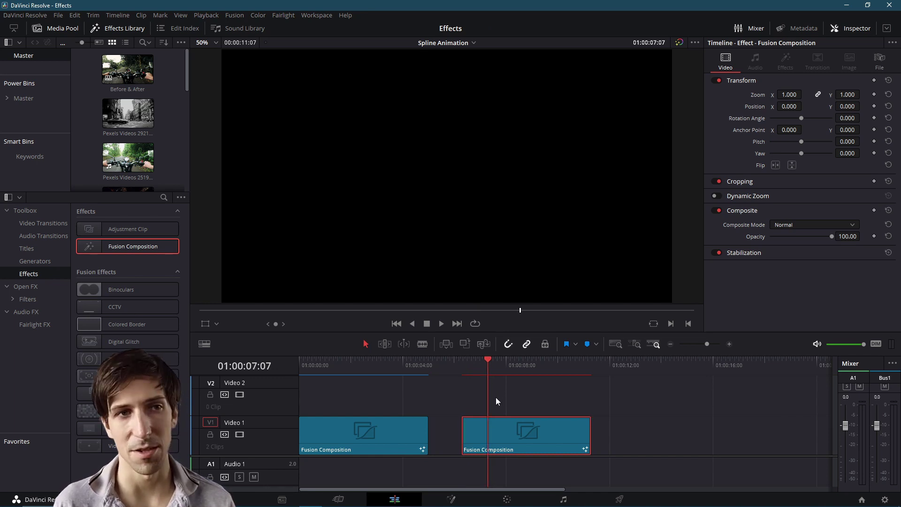
pyautogui.click(452, 502)
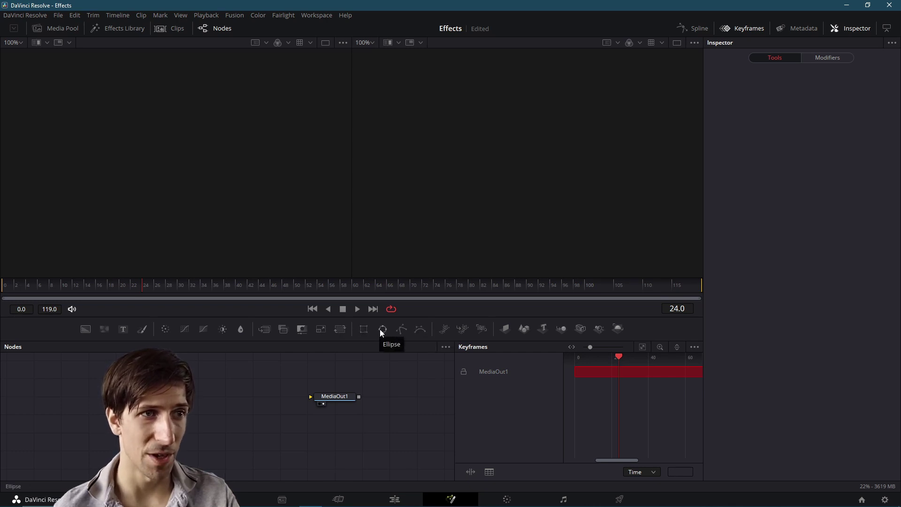
# Add a BSpline mask node to the composition and place it before MediaOut1
pyautogui.click(418, 330)
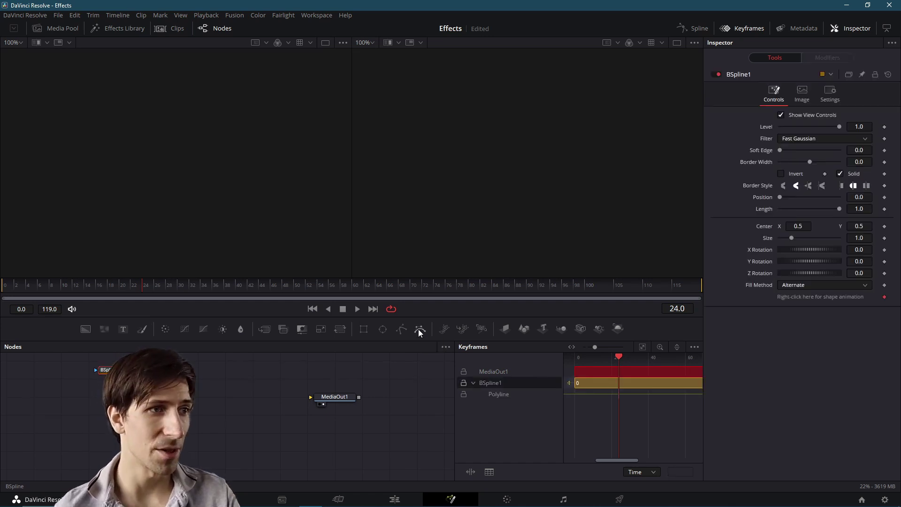
pyautogui.moveTo(117, 369); pyautogui.dragTo(228, 390)
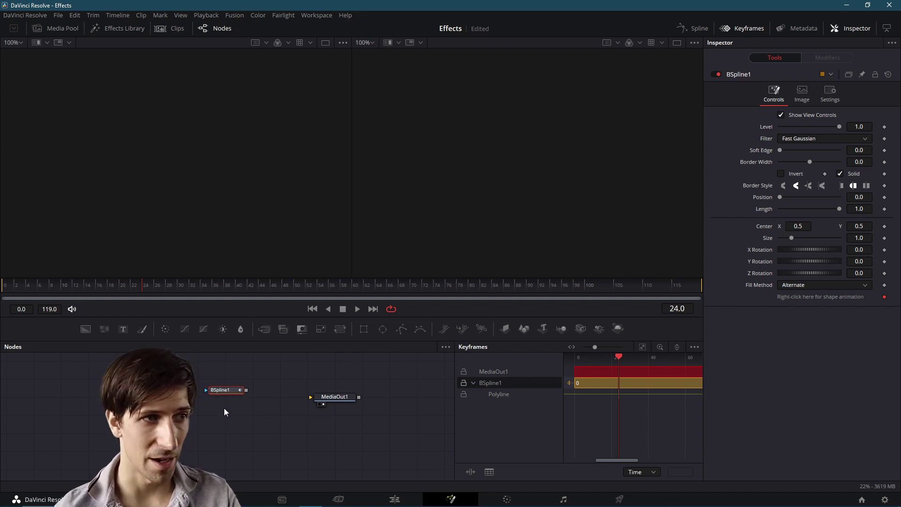
pyautogui.rightClick(224, 407)
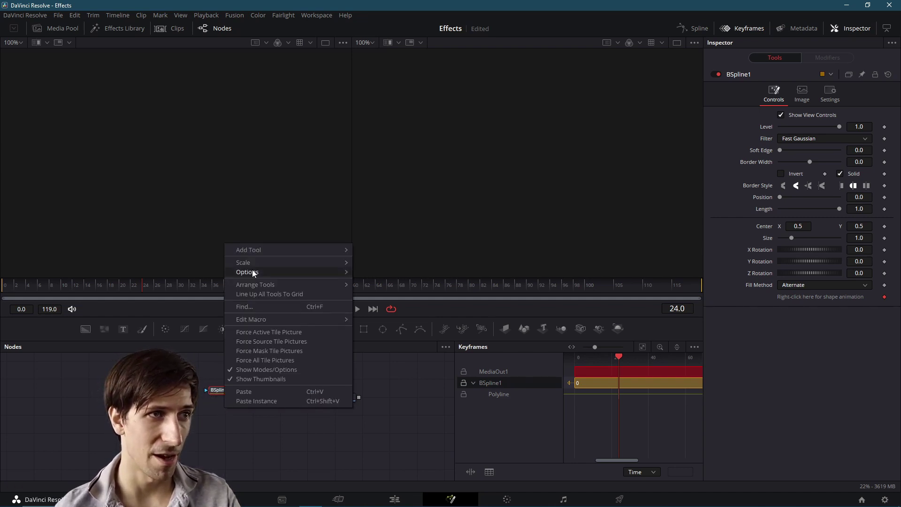
pyautogui.moveTo(255, 251)
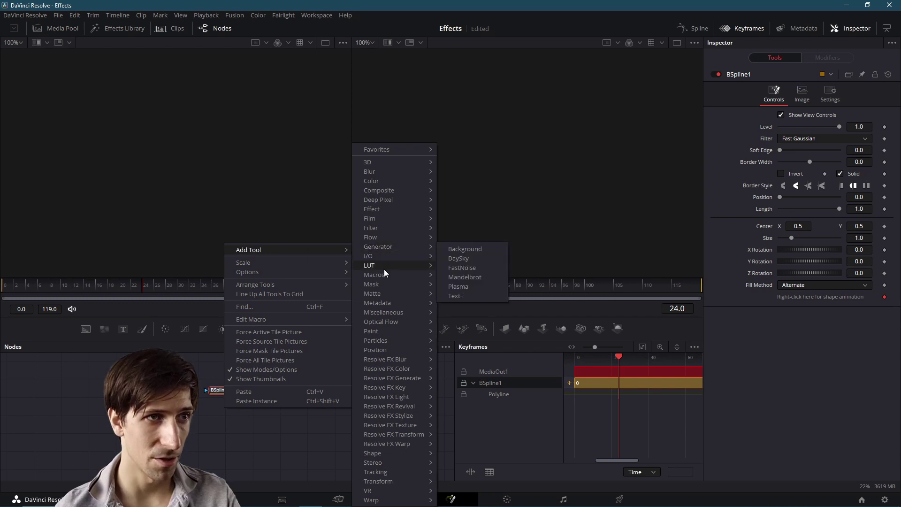
pyautogui.moveTo(386, 285)
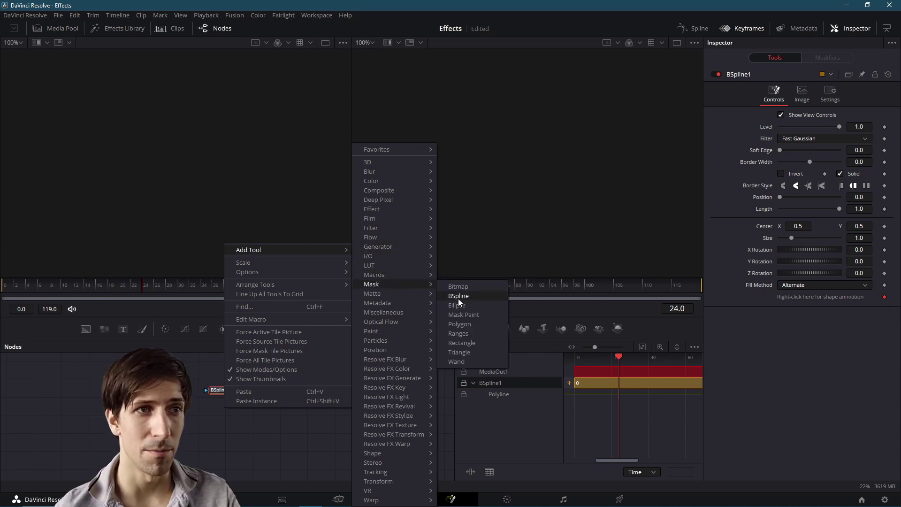
pyautogui.click(265, 434)
# Connect the BSpline1 output to MediaOut1 and show BSpline1 in the free viewer
pyautogui.moveTo(232, 390); pyautogui.dragTo(243, 392)
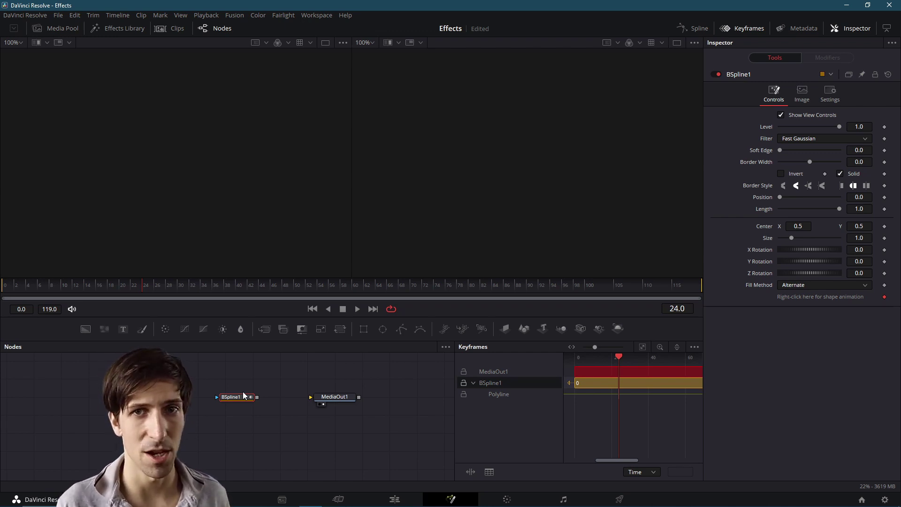
pyautogui.moveTo(244, 400)
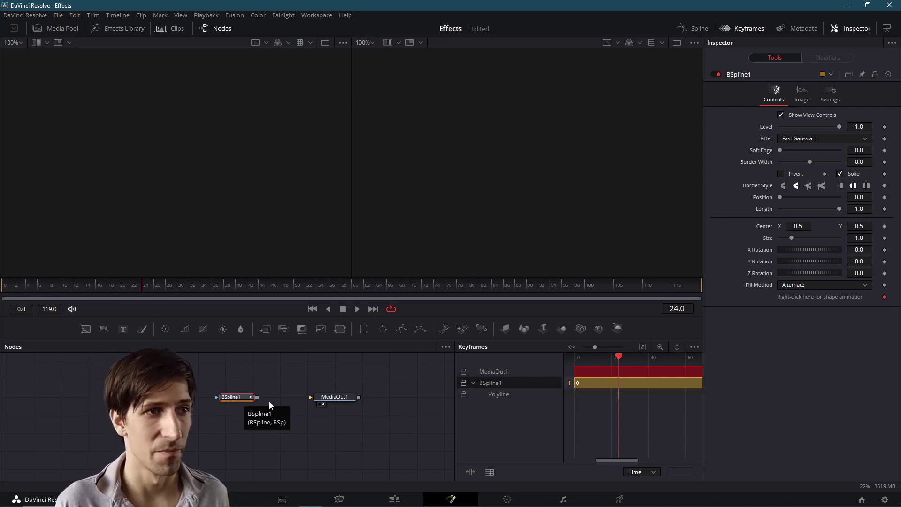
pyautogui.moveTo(257, 397); pyautogui.dragTo(311, 397)
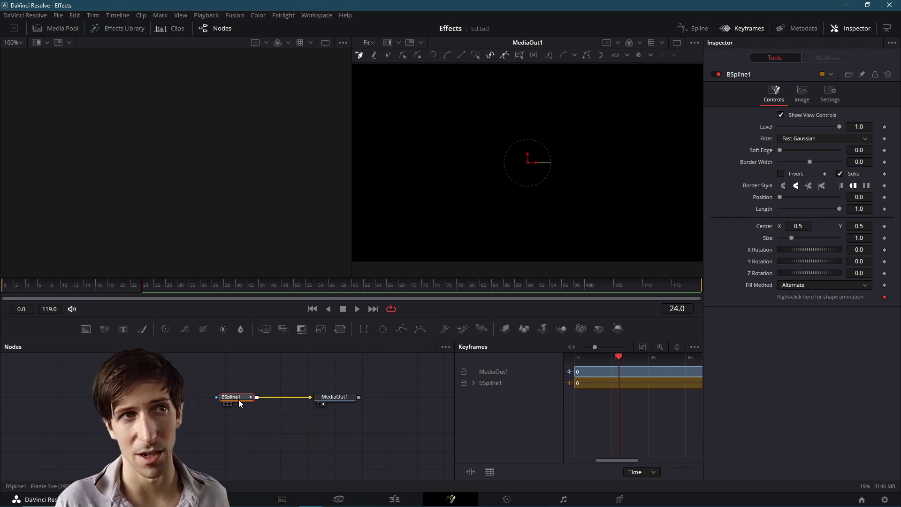
pyautogui.moveTo(241, 404); pyautogui.dragTo(249, 405)
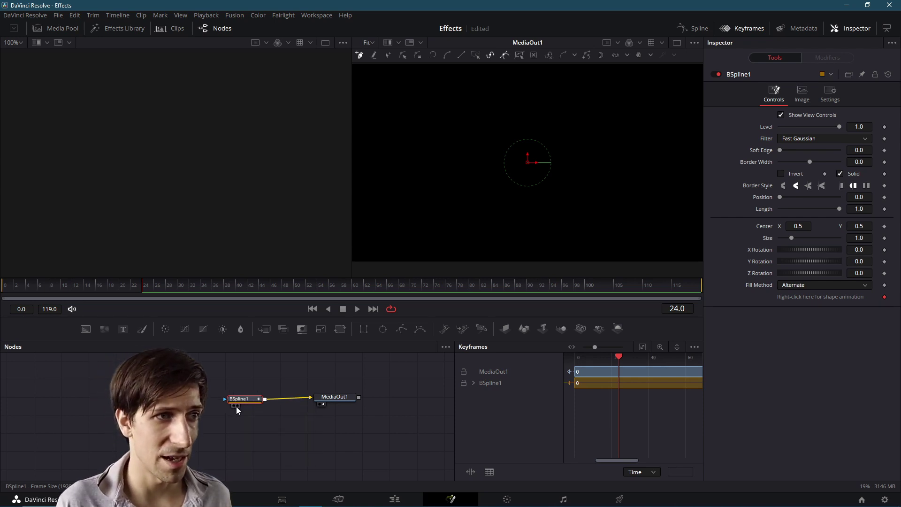
pyautogui.click(233, 406)
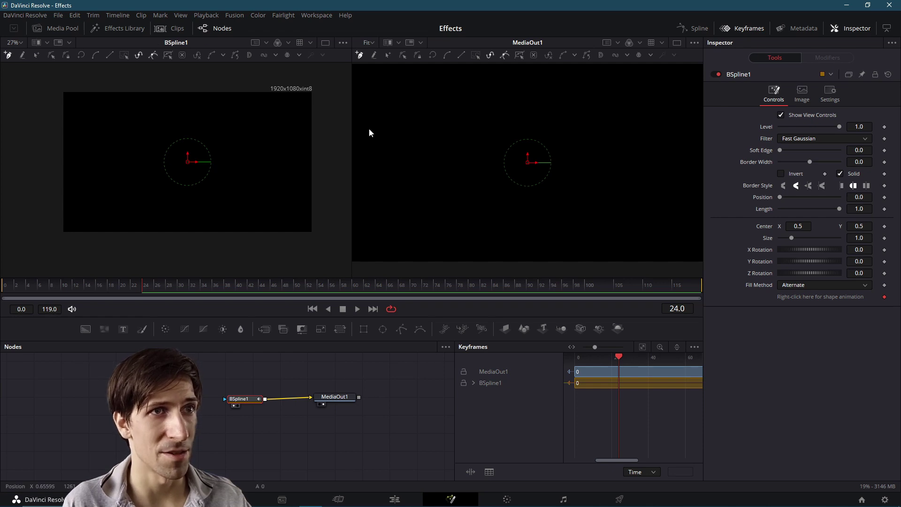
# Draw an open three-point BSpline arc above the frame's centre and nudge its points to refine the curve
pyautogui.moveTo(239, 155); pyautogui.dragTo(245, 165)
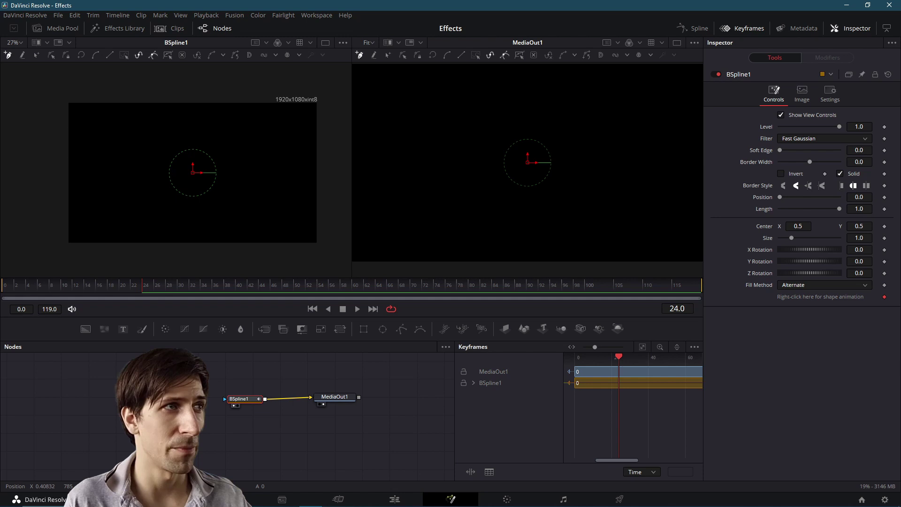
pyautogui.scroll(2, 179, 140)
pyautogui.click(150, 126)
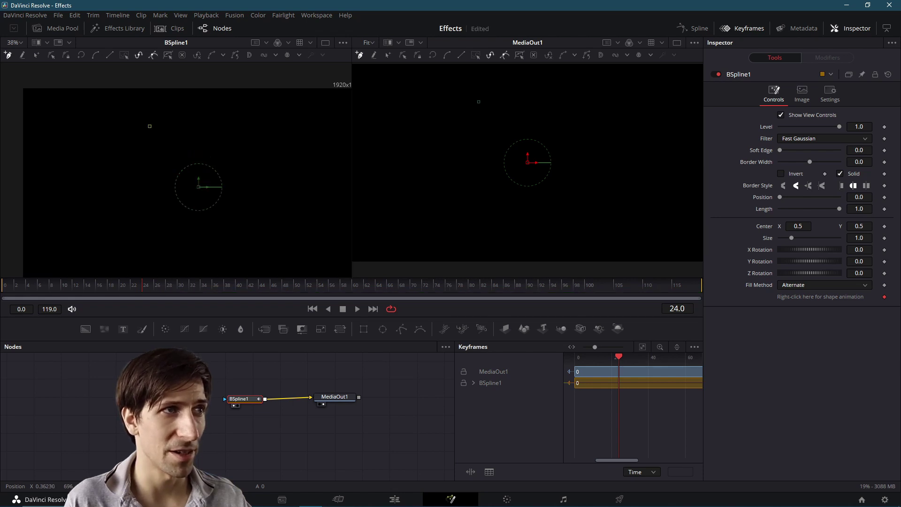
pyautogui.click(226, 124)
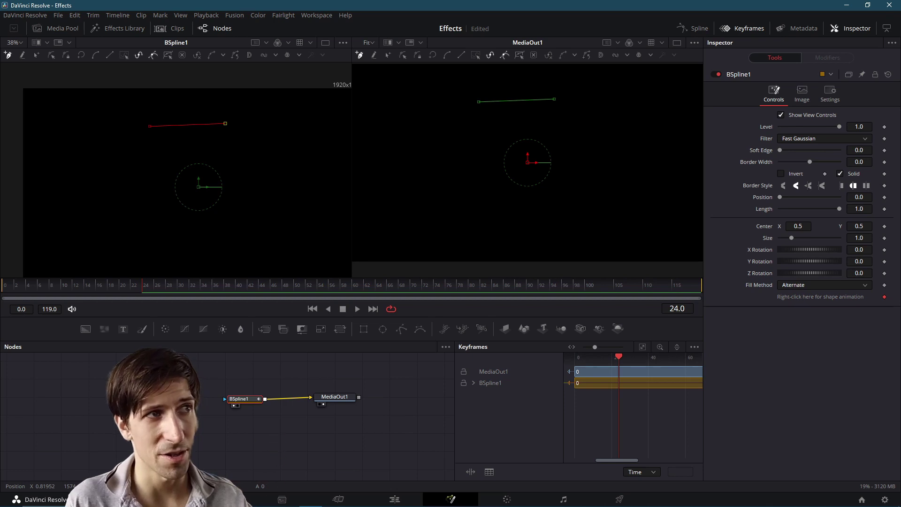
pyautogui.moveTo(290, 164); pyautogui.dragTo(250, 155)
pyautogui.click(245, 140)
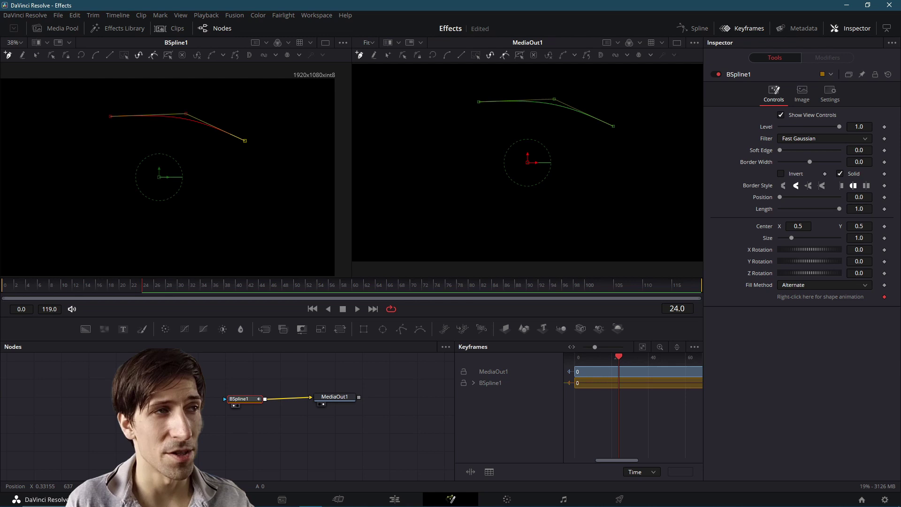
pyautogui.moveTo(185, 113)
pyautogui.mouseDown()
pyautogui.moveTo(192, 106)
pyautogui.moveTo(183, 118)
pyautogui.mouseUp()
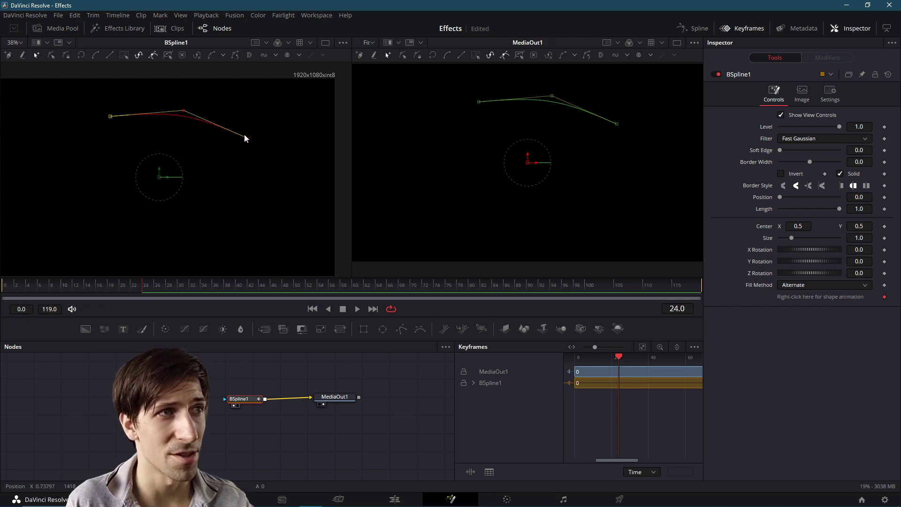
pyautogui.click(8, 57)
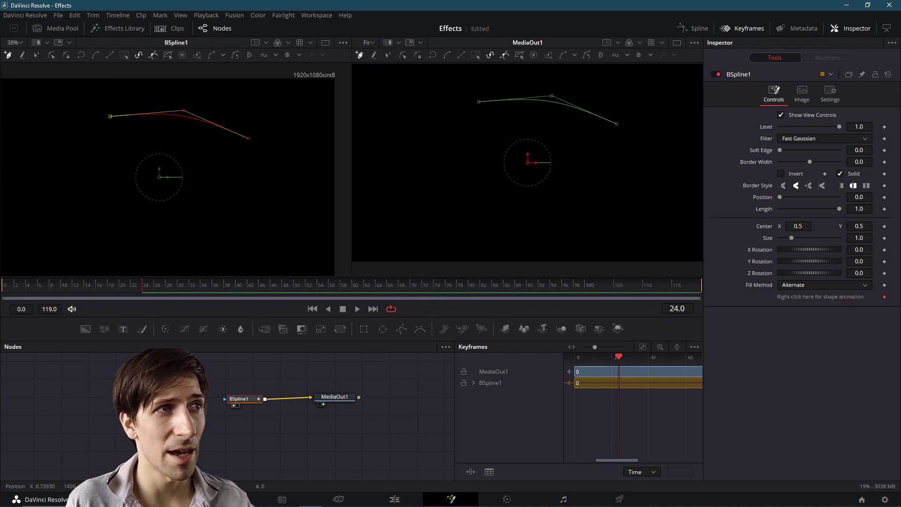
# Set the BSpline's border width to 0.0036 and its length to 0.244, keeping its position at 0.0
pyautogui.scroll(2, 246, 141)
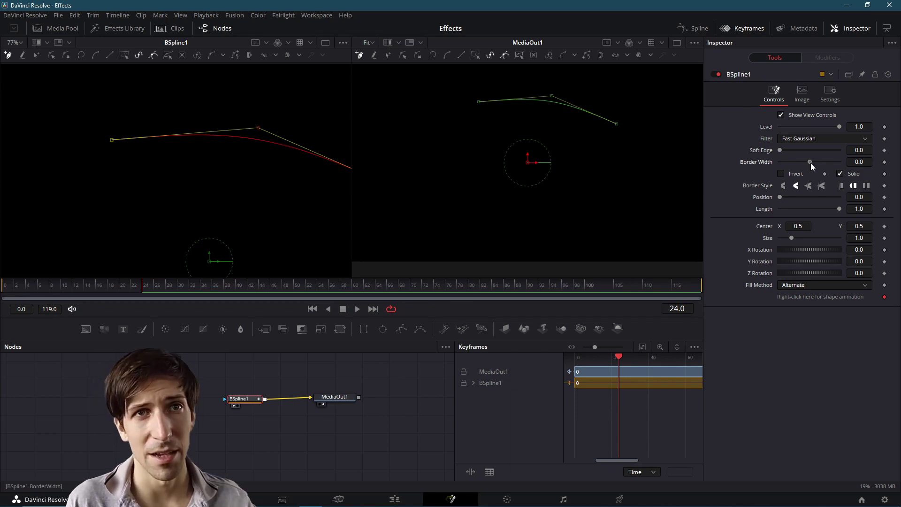
pyautogui.moveTo(854, 164); pyautogui.dragTo(858, 165)
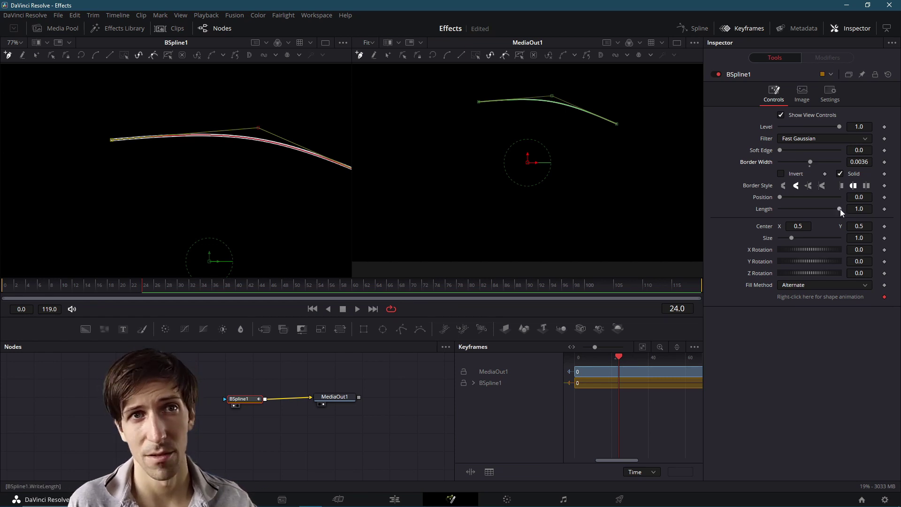
pyautogui.moveTo(840, 210); pyautogui.dragTo(796, 209)
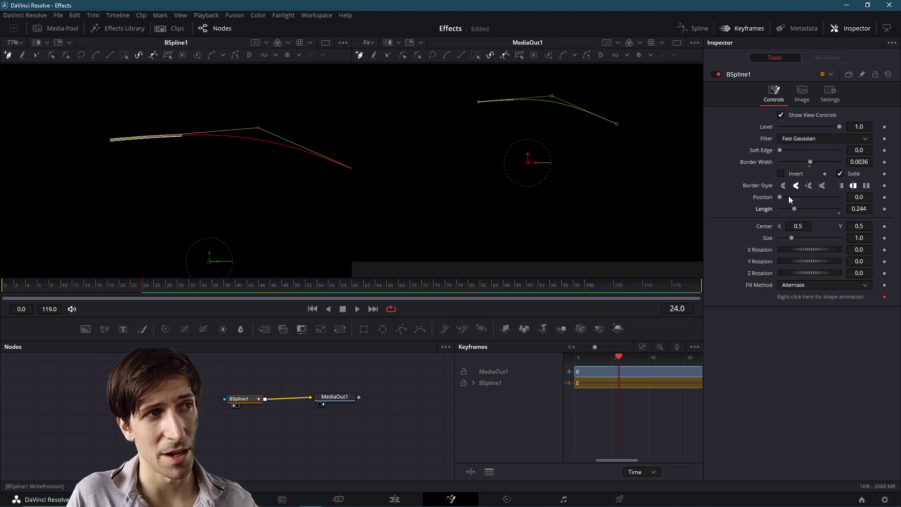
pyautogui.moveTo(780, 197)
pyautogui.mouseDown()
pyautogui.moveTo(833, 197)
pyautogui.moveTo(775, 199)
pyautogui.mouseUp()
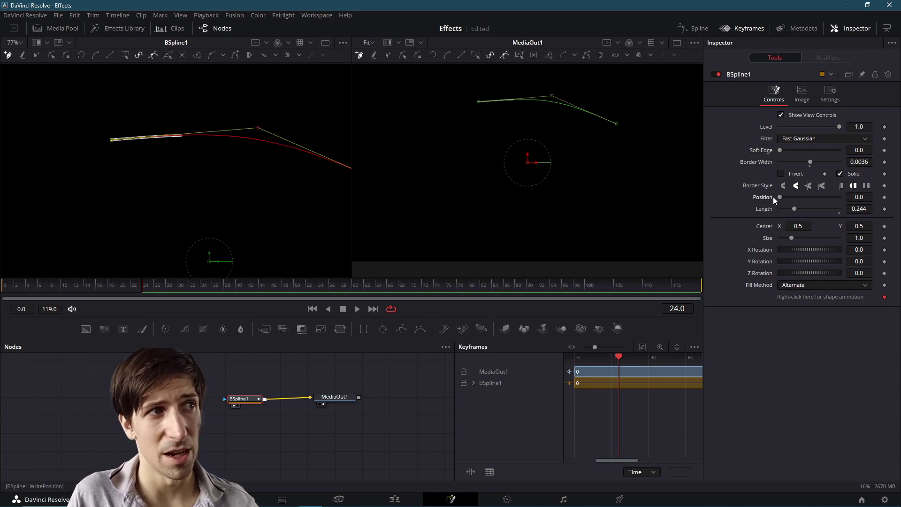
# Keyframe the BSpline's Position at 0.0 on frame 5 and 1.0 on frame 35
pyautogui.click(35, 286)
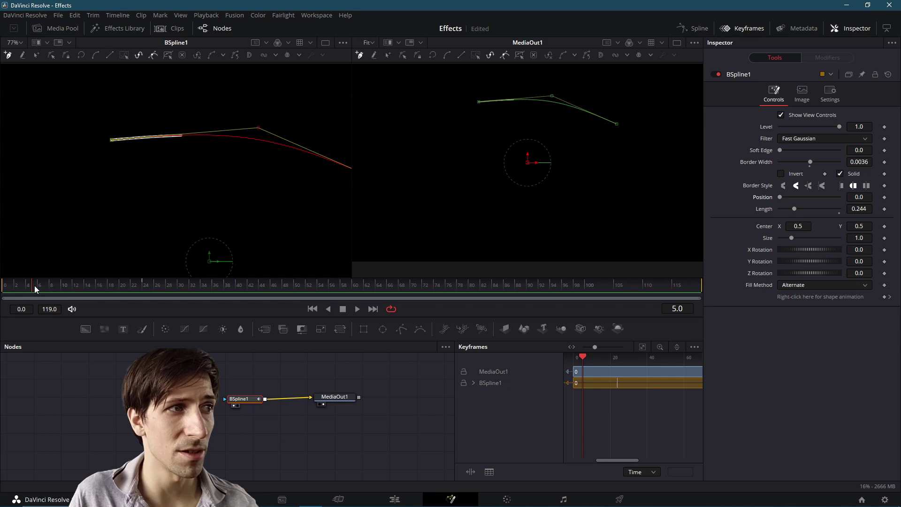
pyautogui.click(884, 197)
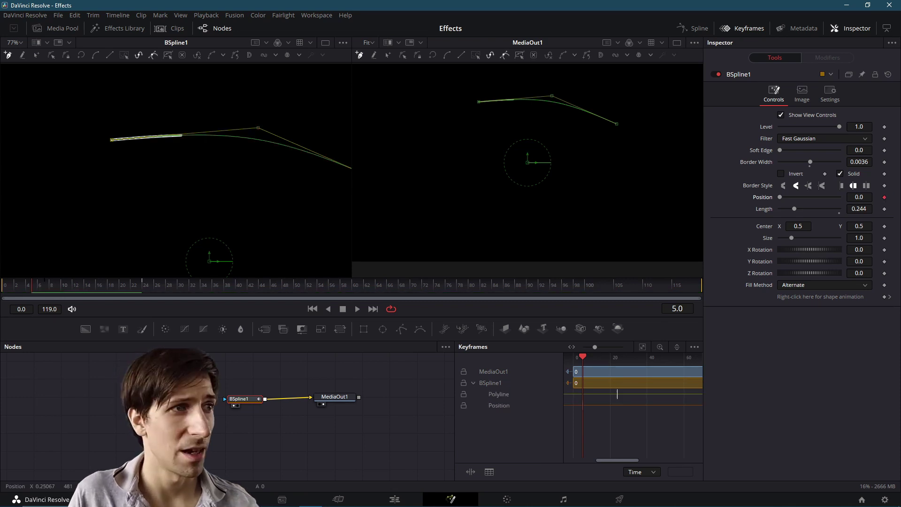
pyautogui.moveTo(179, 290); pyautogui.dragTo(215, 284)
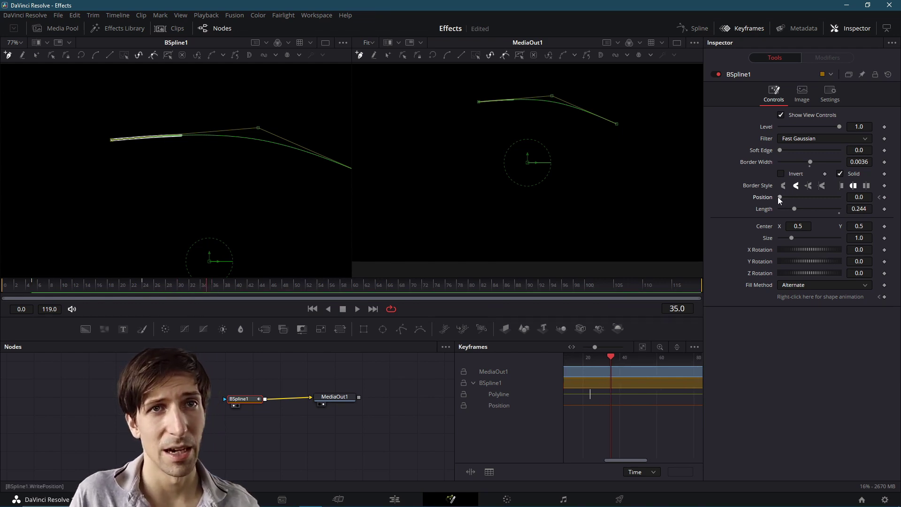
pyautogui.moveTo(780, 200); pyautogui.dragTo(839, 198)
# Play the position animation from frame 0 to check the line's movement along the path, and stop playback
pyautogui.click(5, 292)
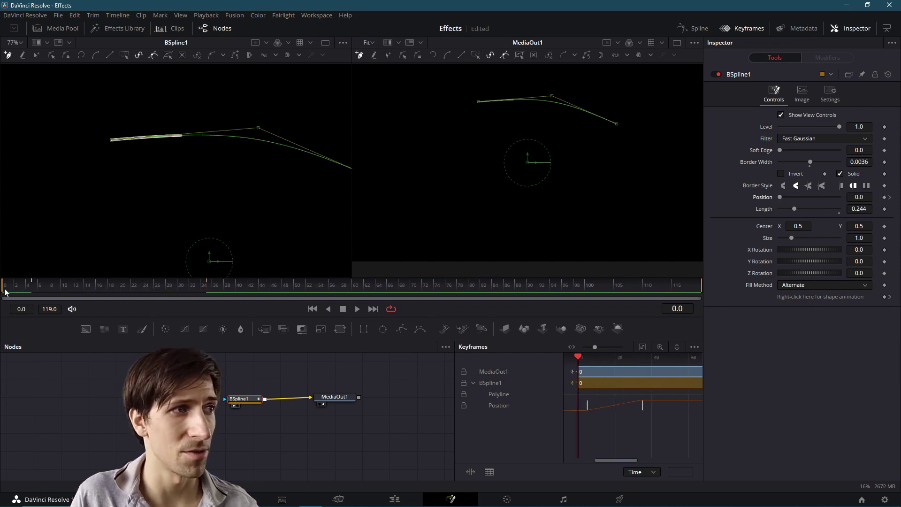
pyautogui.click(358, 309)
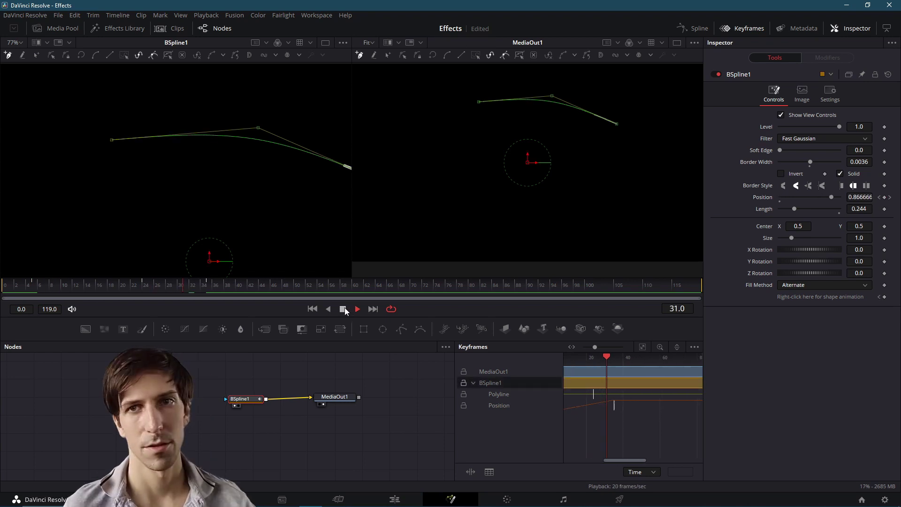
pyautogui.click(343, 308)
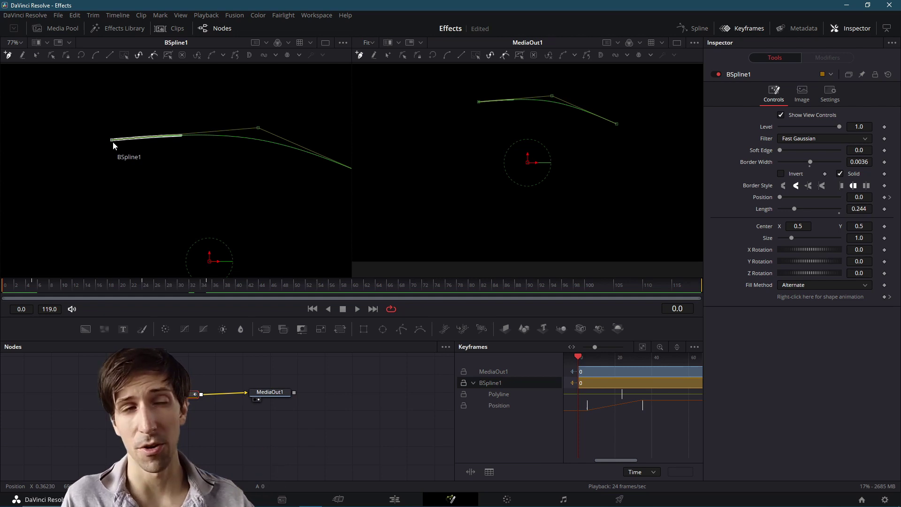
# Keyframe the BSpline's Length at 0.244 on frame 5 and 0.0 on frame 0
pyautogui.click(31, 287)
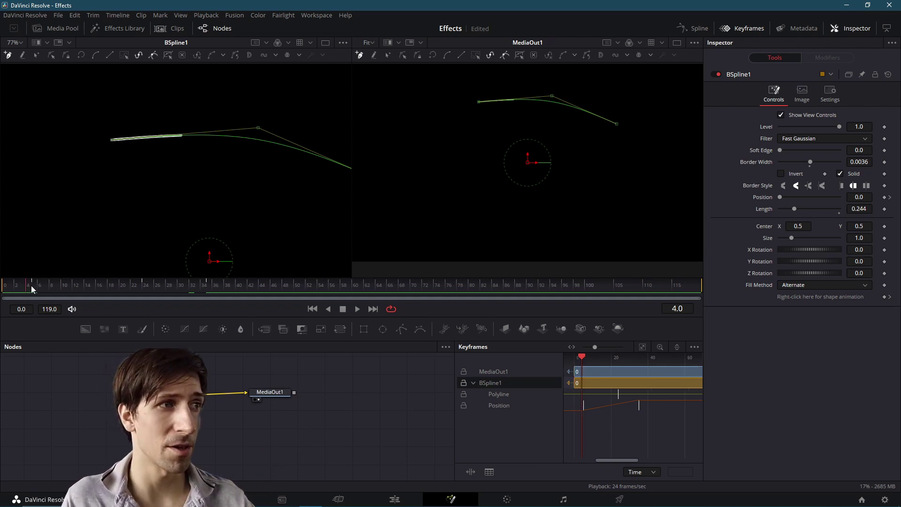
pyautogui.click(34, 286)
pyautogui.click(884, 210)
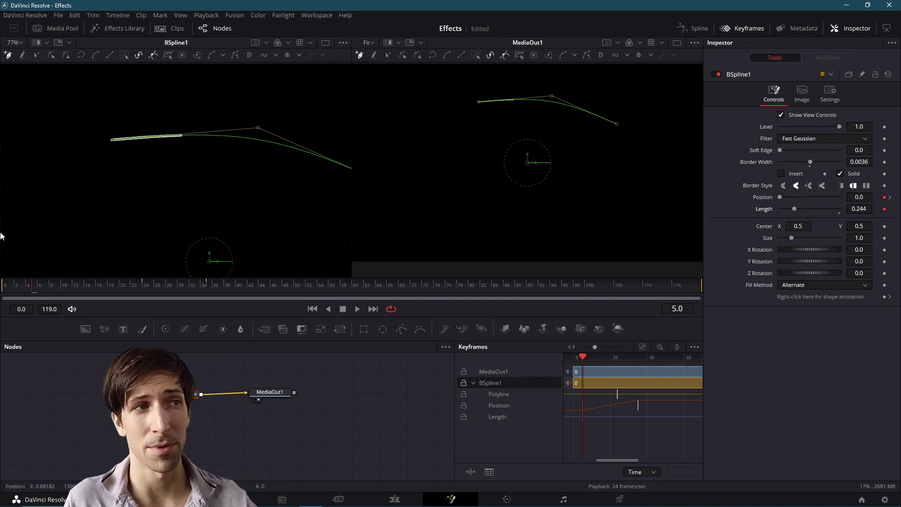
pyautogui.click(6, 285)
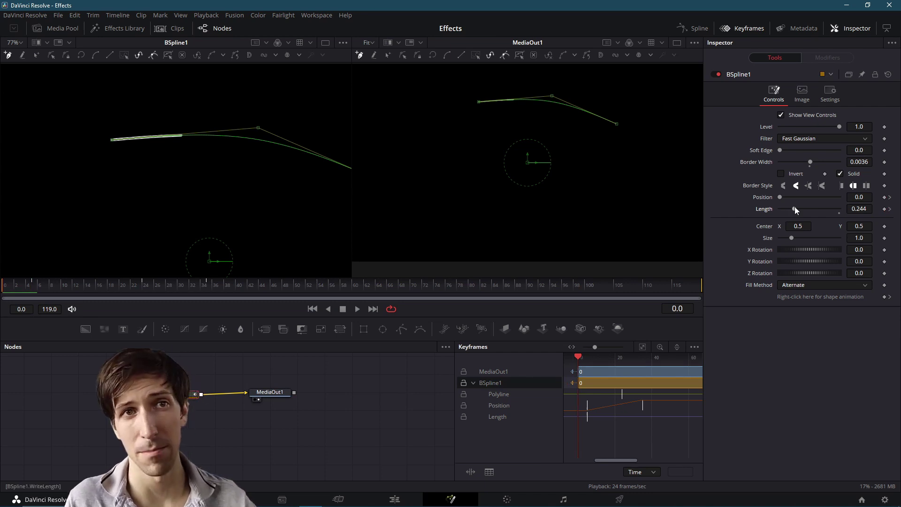
pyautogui.moveTo(793, 207); pyautogui.dragTo(773, 206)
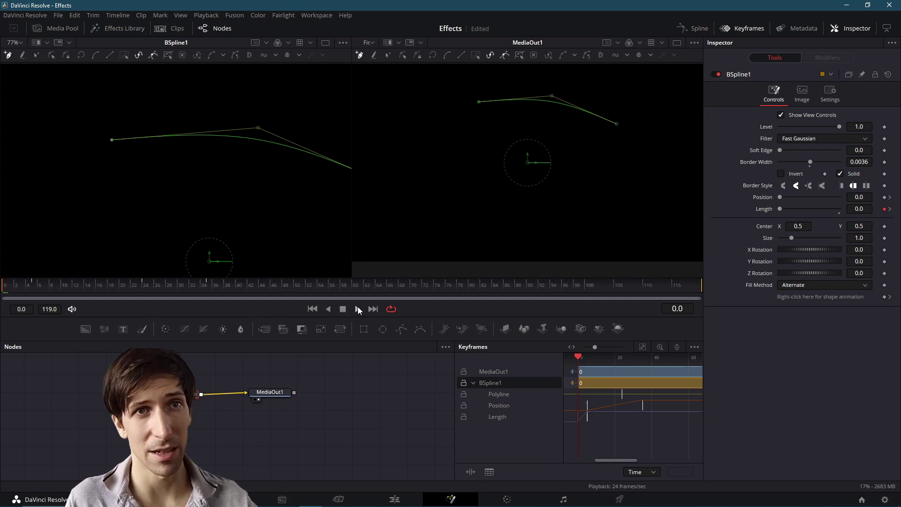
# Play the animation from frame 0 twice to check how the line grows at its start, stopping playback each time
pyautogui.moveTo(29, 287)
pyautogui.mouseDown()
pyautogui.moveTo(213, 296)
pyautogui.moveTo(1, 297)
pyautogui.mouseUp()
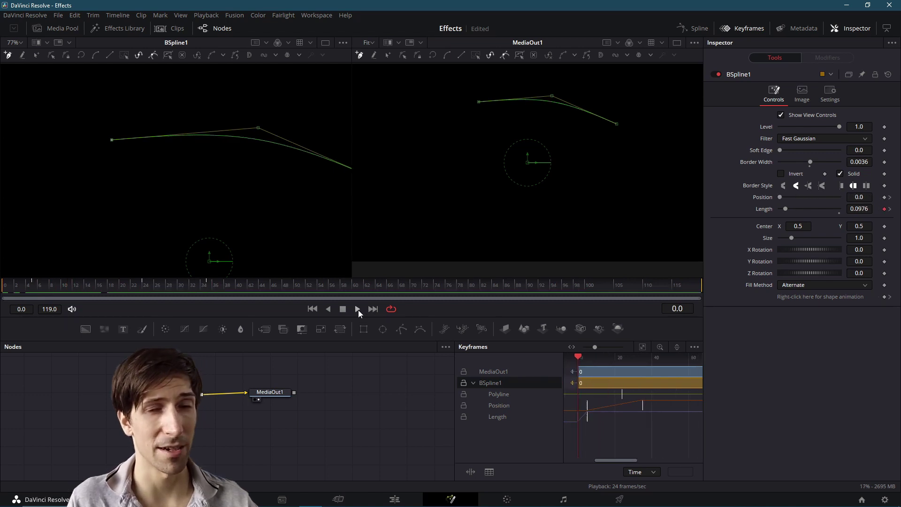
pyautogui.click(358, 309)
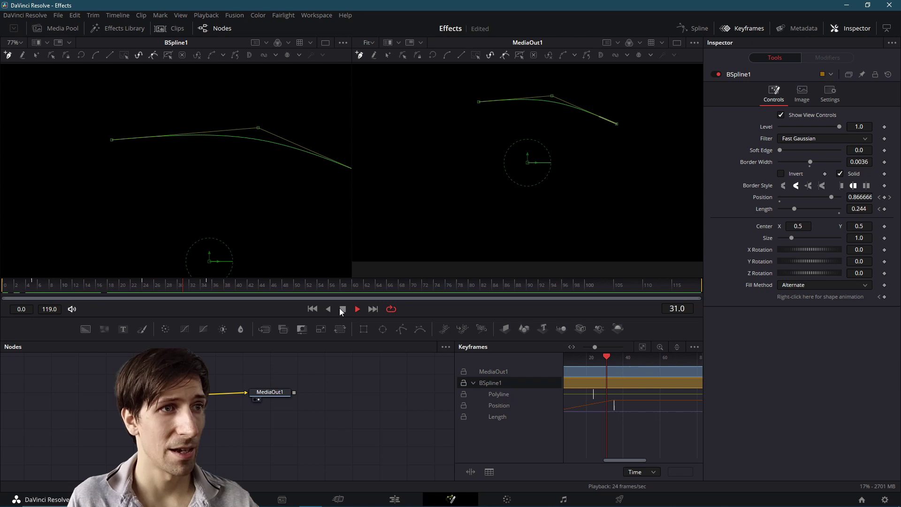
pyautogui.click(343, 309)
pyautogui.press('Home')
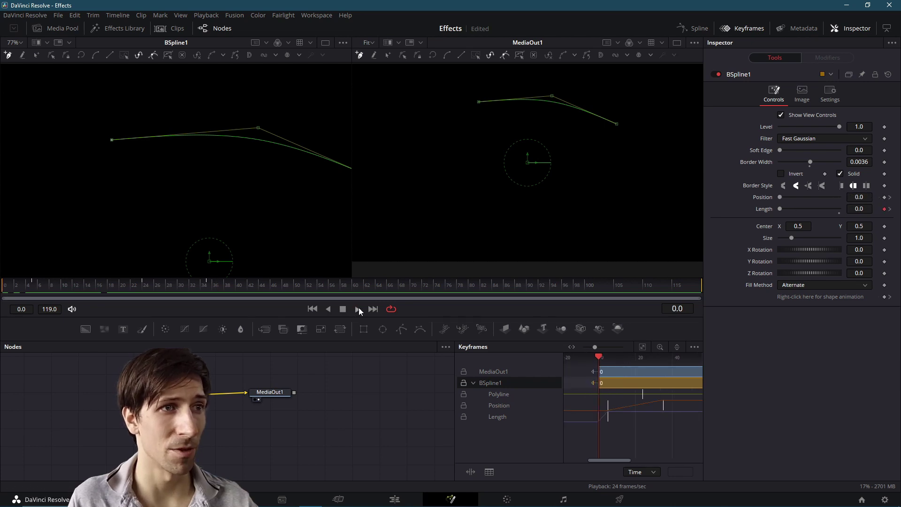
pyautogui.click(359, 307)
pyautogui.click(342, 309)
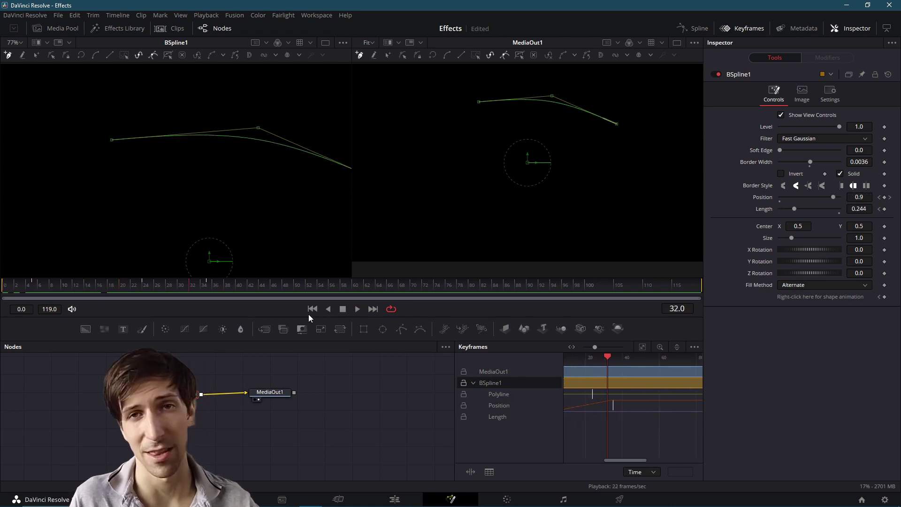
# Keyframe the BSpline's Level at 1.0 on frame 5 and 0.0 on frame 0
pyautogui.click(11, 288)
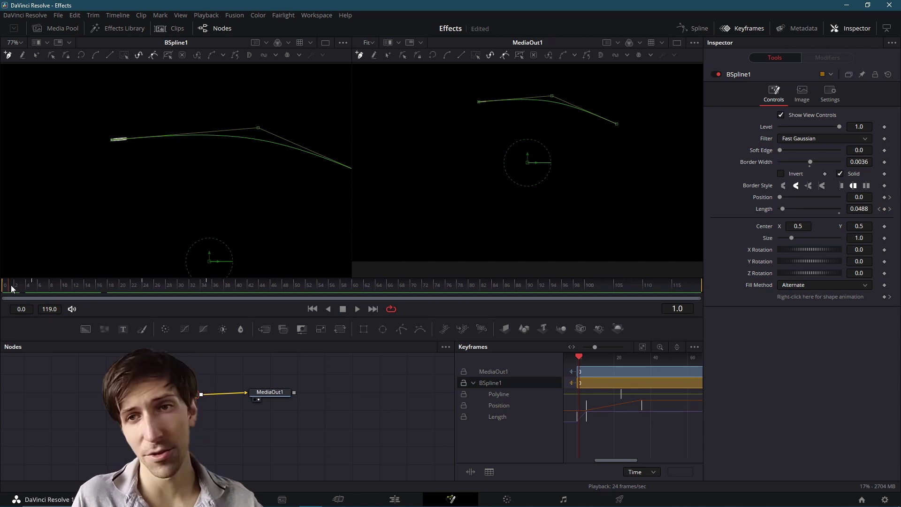
pyautogui.press('Left')
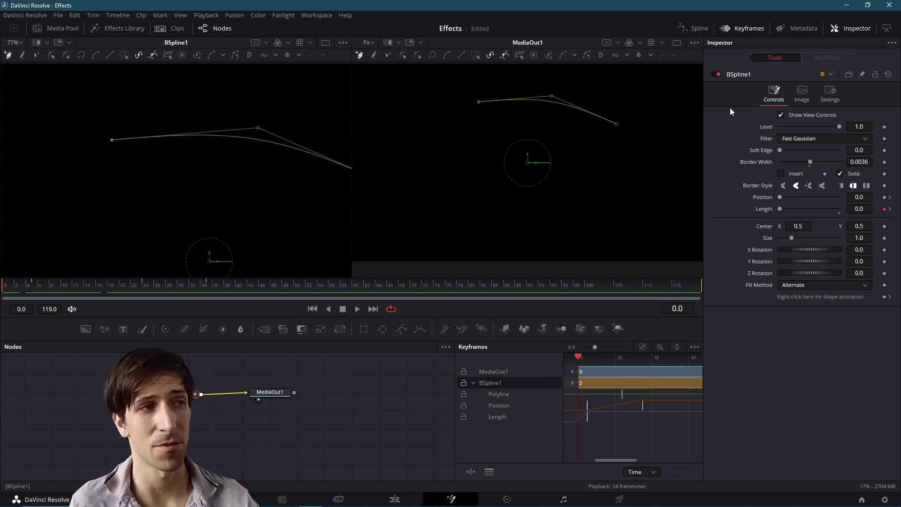
pyautogui.click(890, 209)
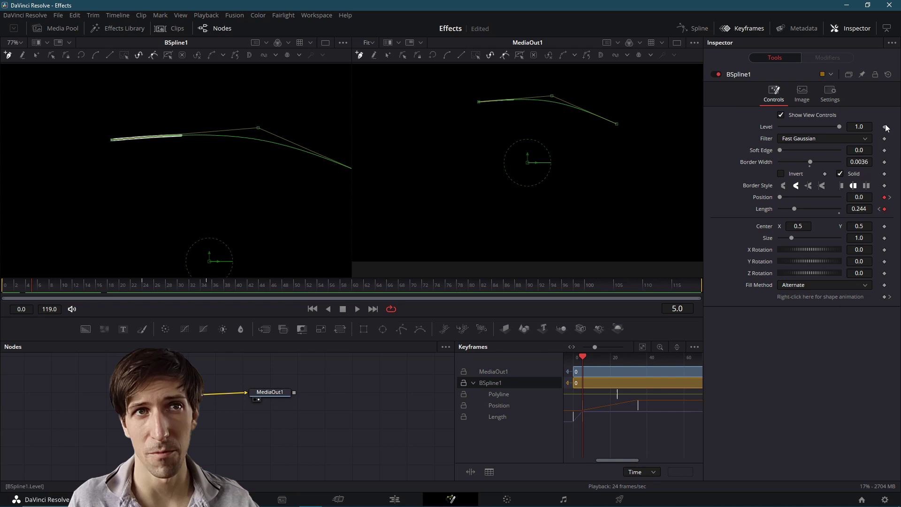
pyautogui.click(885, 128)
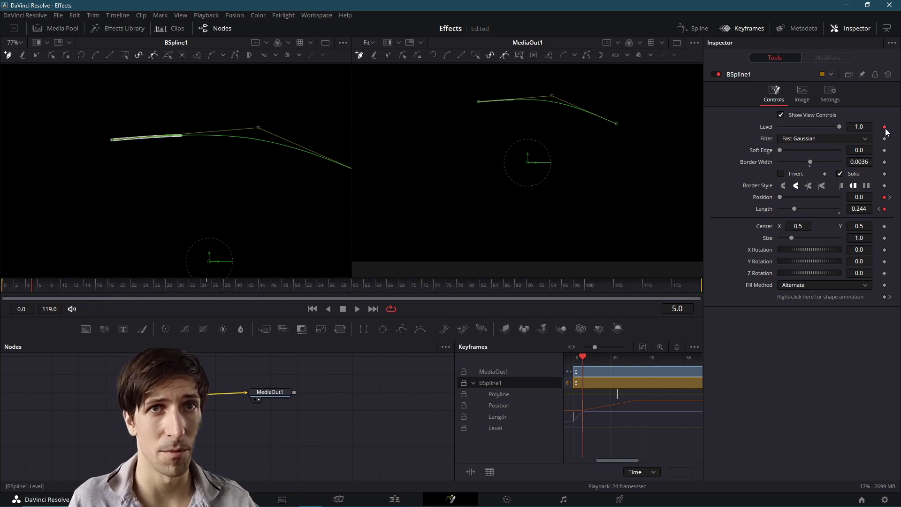
pyautogui.moveTo(18, 284); pyautogui.dragTo(3, 285)
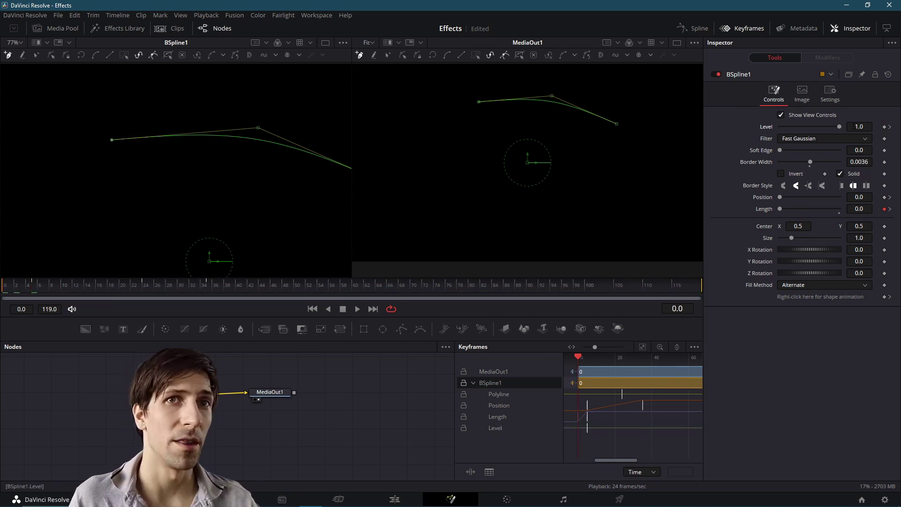
pyautogui.moveTo(840, 126); pyautogui.dragTo(774, 127)
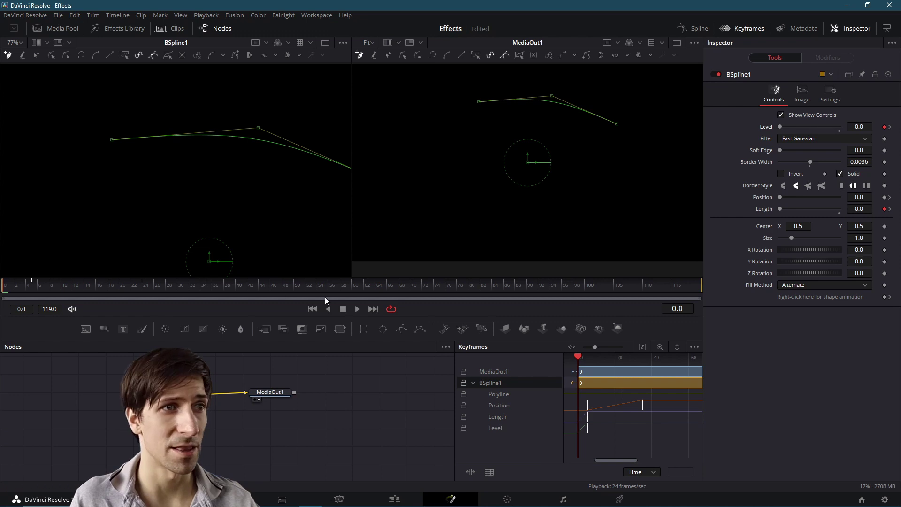
# Play the animation from frame 0 several times to check the line's fade-in and travel along the path, and stop playback
pyautogui.click(356, 309)
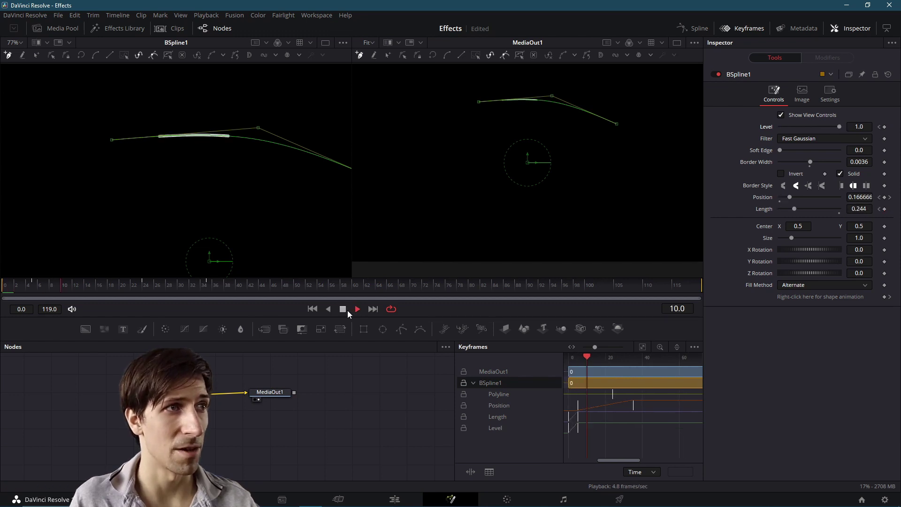
pyautogui.click(6, 290)
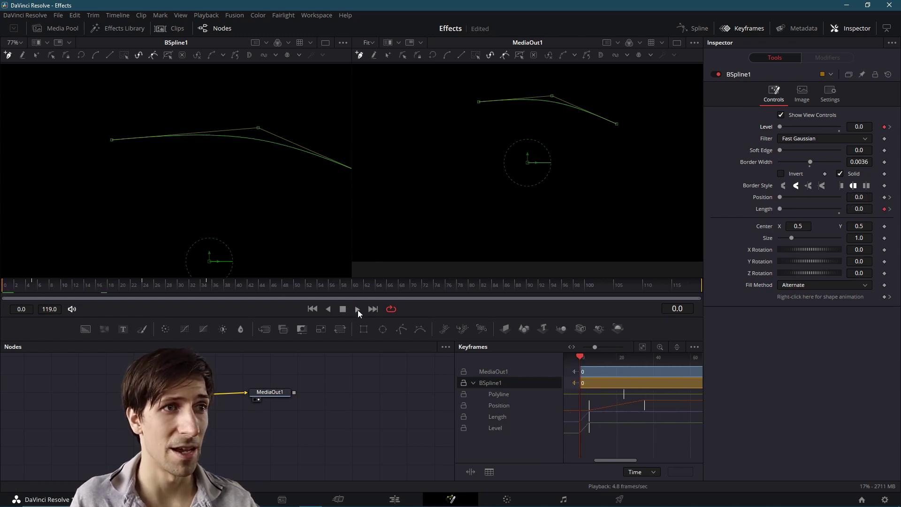
pyautogui.click(358, 310)
pyautogui.click(343, 310)
pyautogui.moveTo(28, 287); pyautogui.dragTo(5, 283)
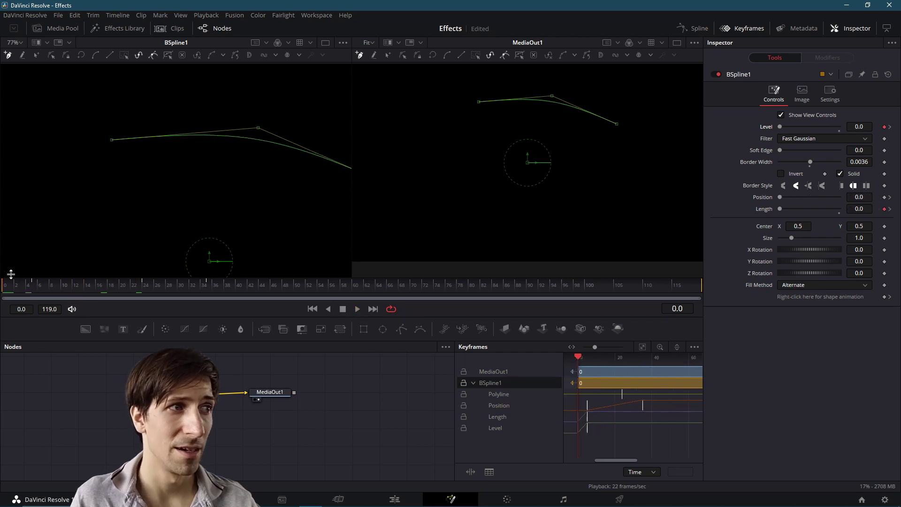
pyautogui.click(357, 309)
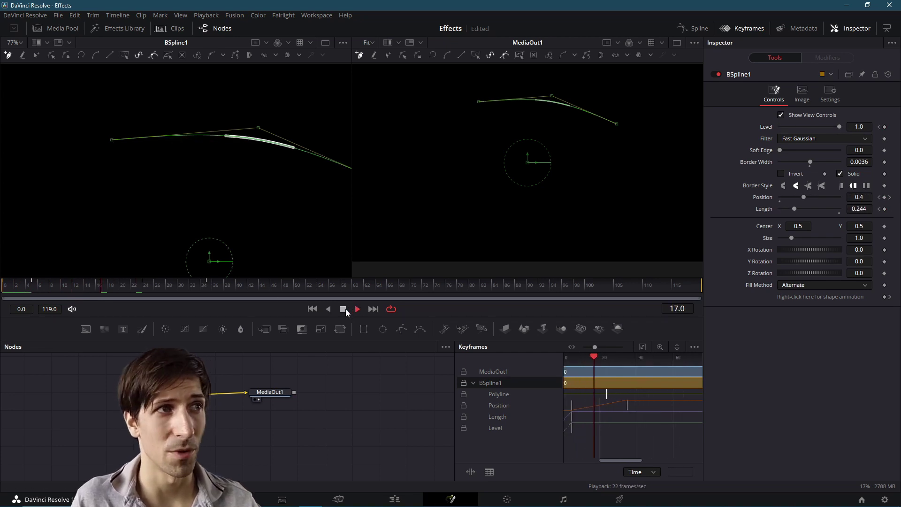
pyautogui.click(8, 295)
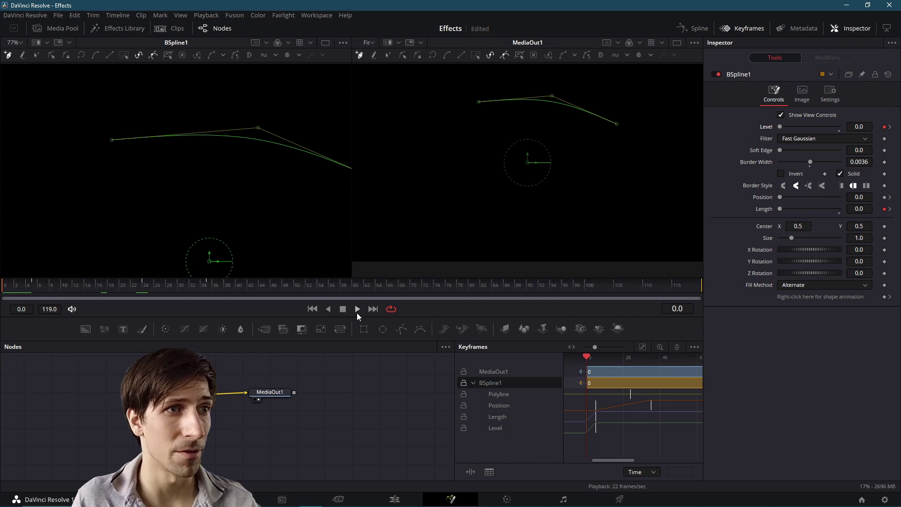
pyautogui.click(357, 309)
pyautogui.click(341, 309)
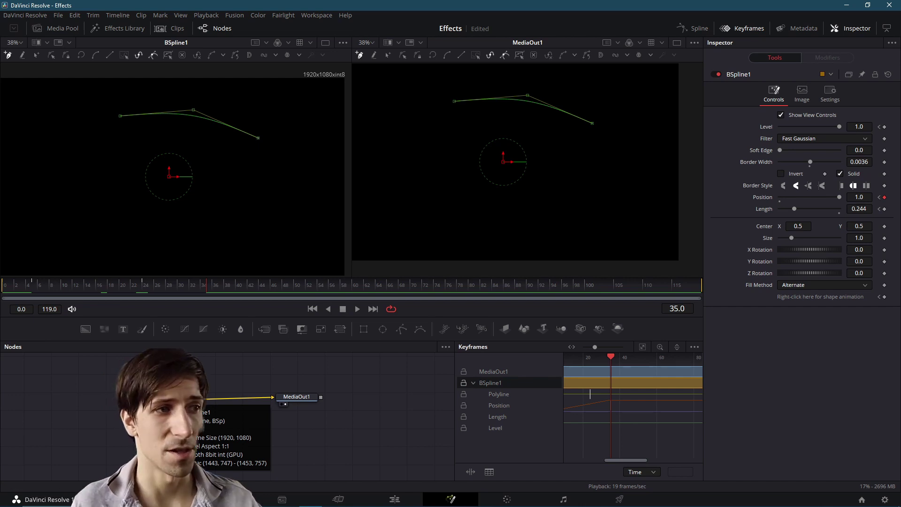
# Duplicate the BSpline1 node in the node graph and show the copy in the first viewer
pyautogui.moveTo(140, 381); pyautogui.dragTo(180, 399)
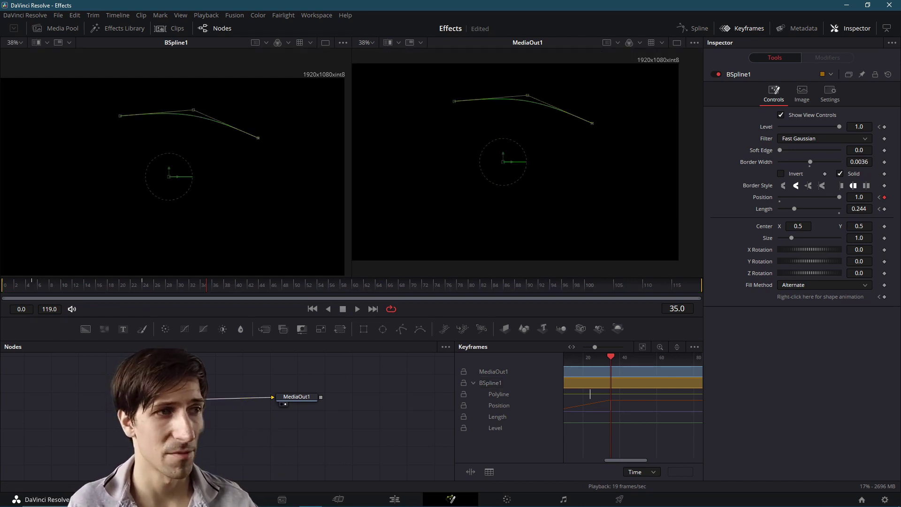
pyautogui.click(183, 425)
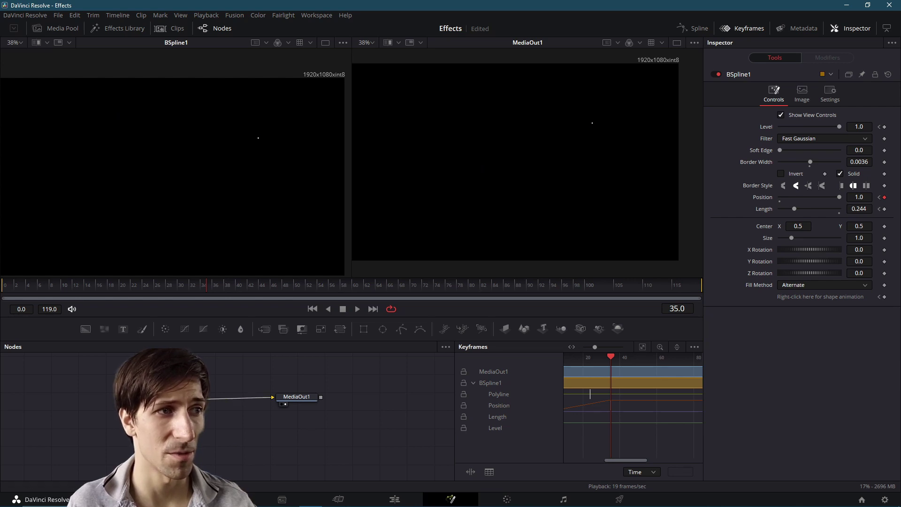
pyautogui.hotkey('ctrl', 'v')
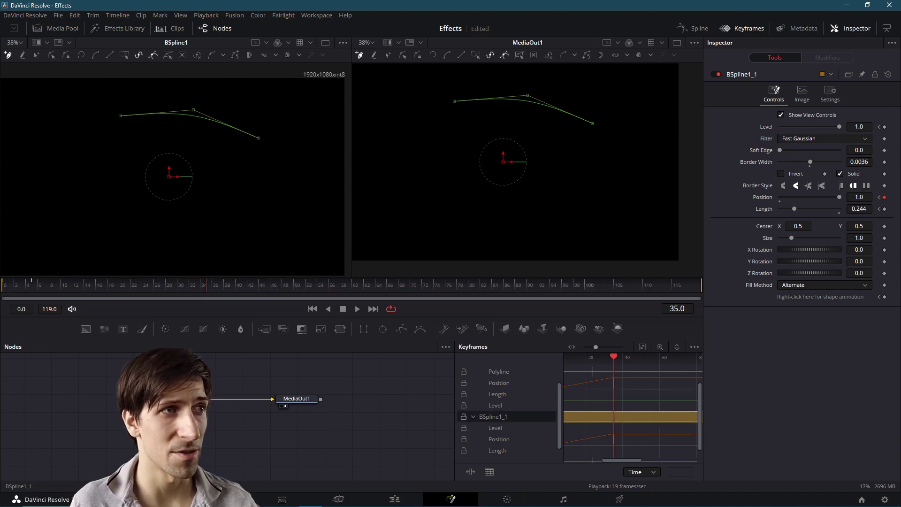
pyautogui.press('1')
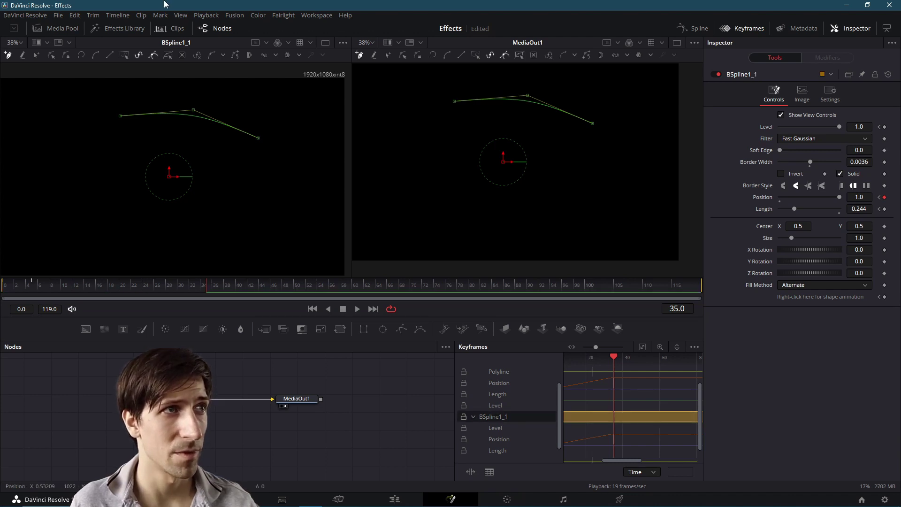
# Select all points of the copied BSpline's path and delete them
pyautogui.click(180, 114)
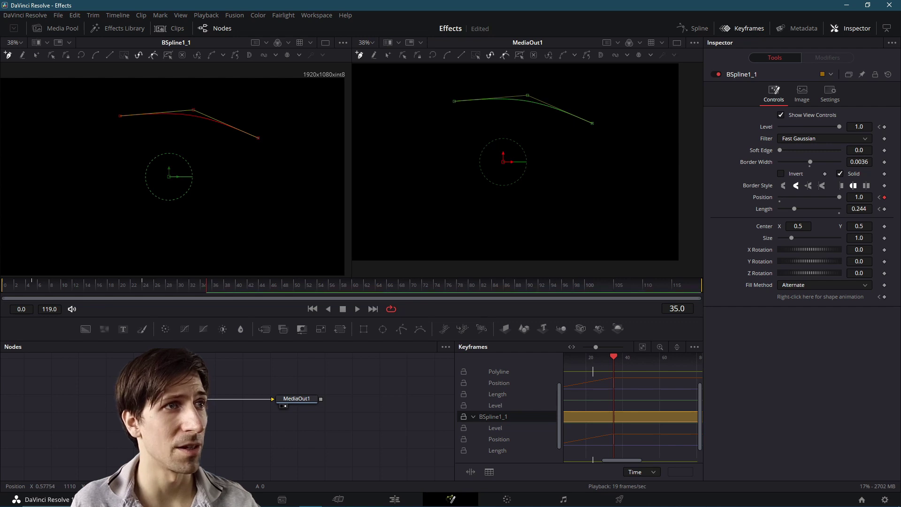
pyautogui.click(207, 149)
pyautogui.hotkey('ctrl', 'a')
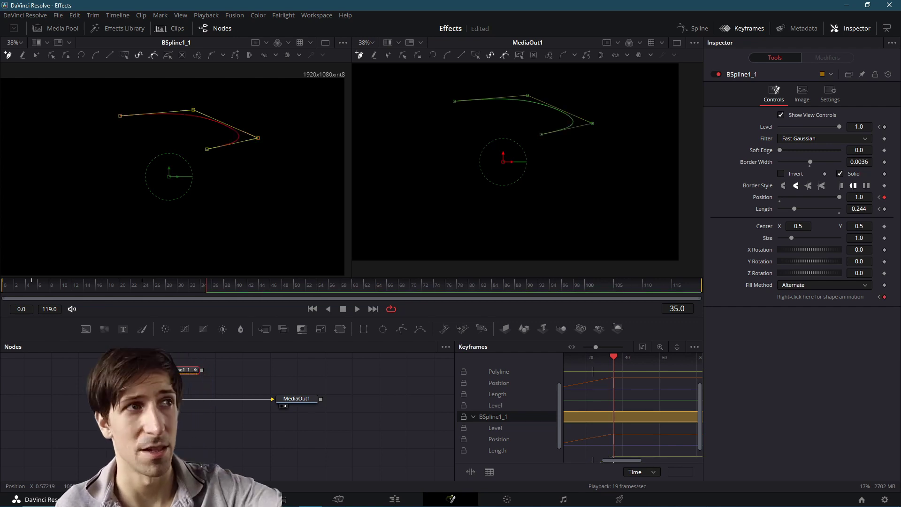
pyautogui.press('Delete')
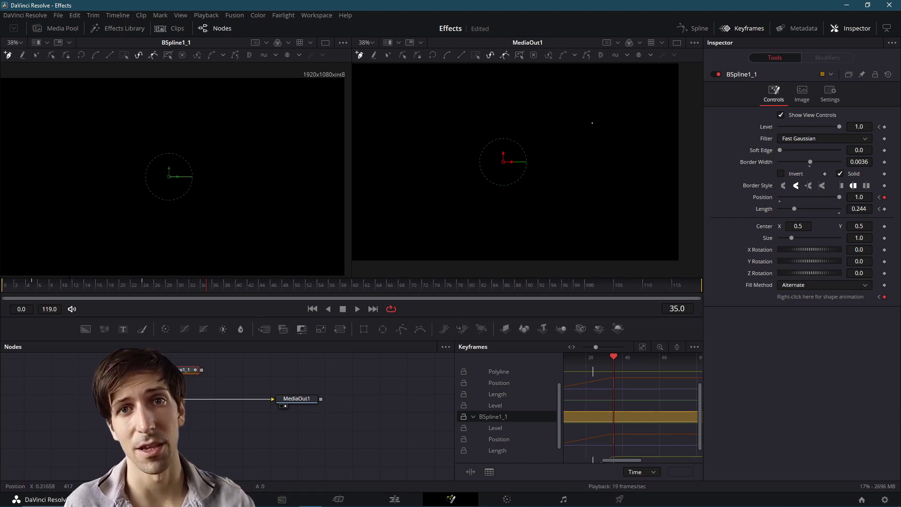
# Draw a new zigzag path in the copied BSpline, alternating high and low points across the lower half of the frame
pyautogui.scroll(-3, 111, 220)
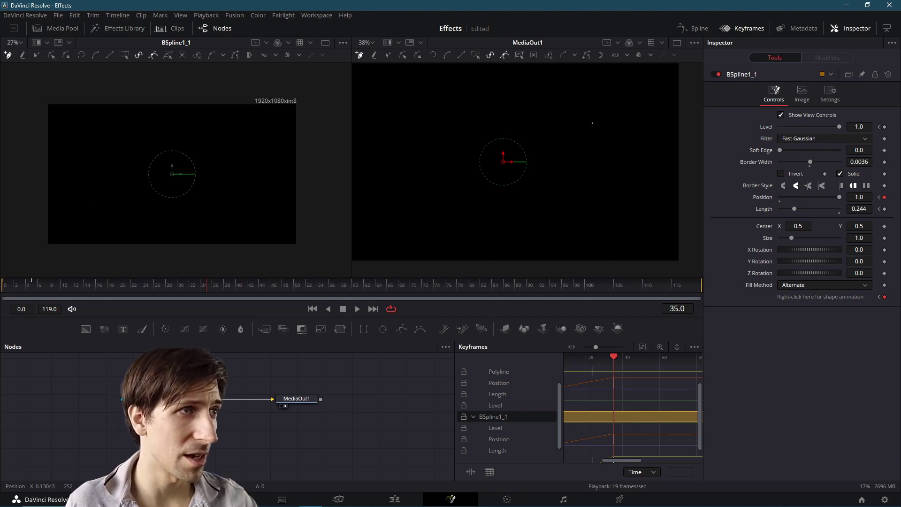
pyautogui.scroll(3, 94, 213)
pyautogui.moveTo(142, 212); pyautogui.dragTo(116, 213)
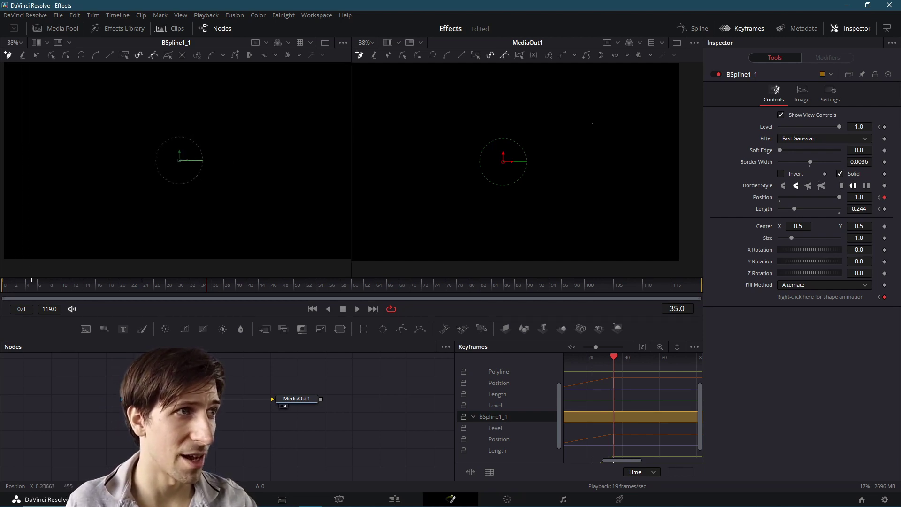
pyautogui.click(46, 171)
pyautogui.click(71, 229)
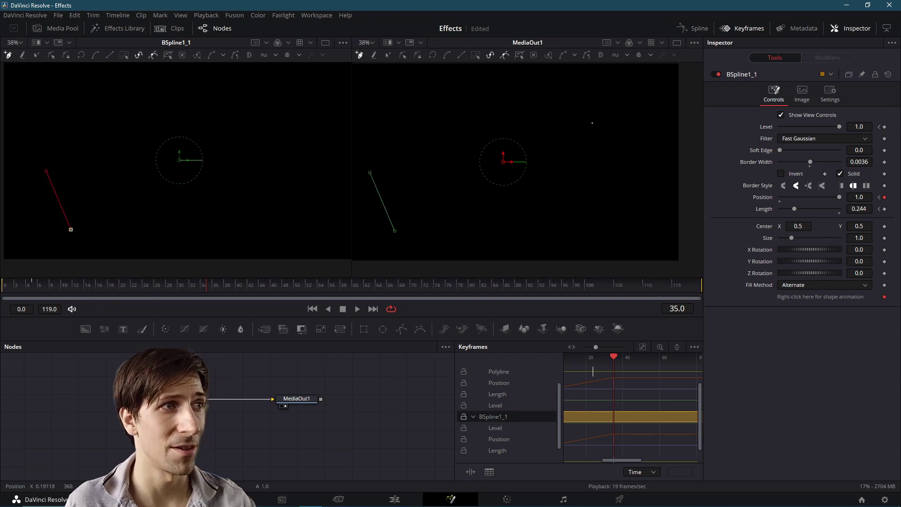
pyautogui.click(86, 170)
pyautogui.click(107, 229)
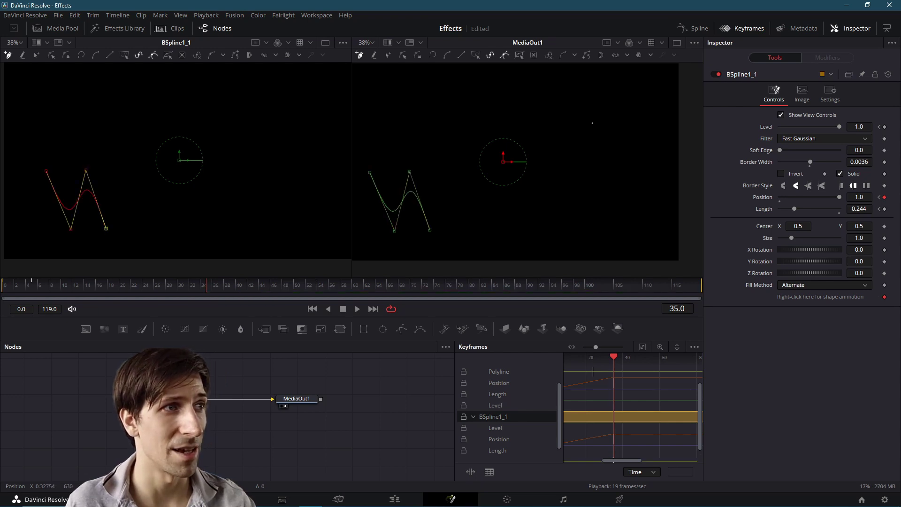
pyautogui.click(123, 171)
pyautogui.click(147, 232)
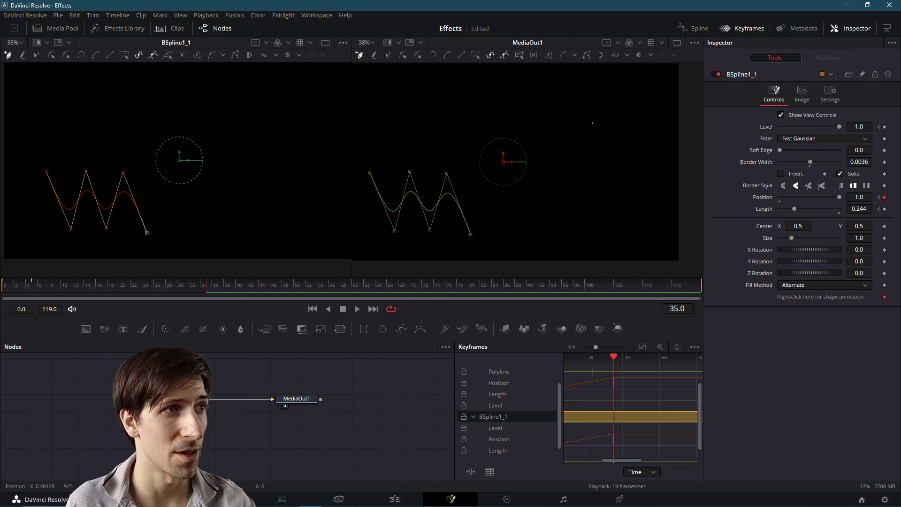
pyautogui.click(167, 176)
pyautogui.click(204, 229)
# Extend the zigzag path toward the frame's right edge and adjust its last points for more even wave spacing
pyautogui.scroll(-2, 242, 175)
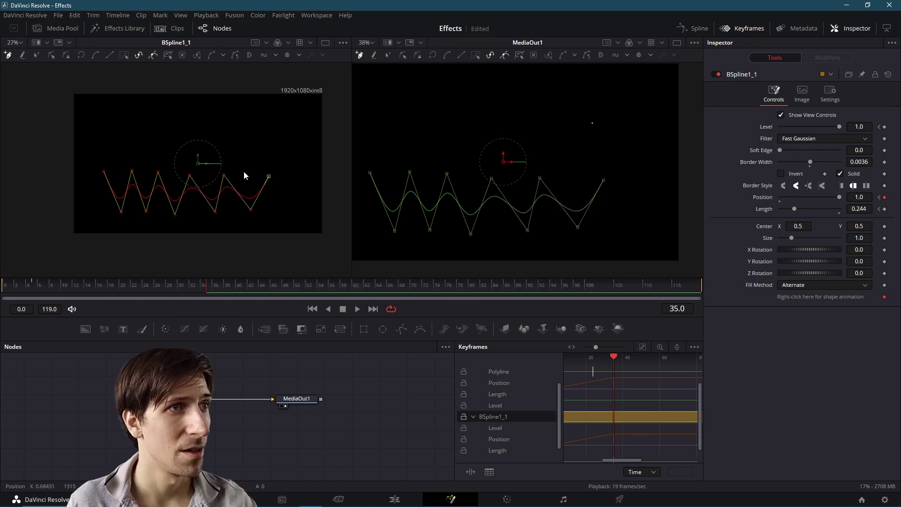
pyautogui.moveTo(244, 175); pyautogui.dragTo(219, 175)
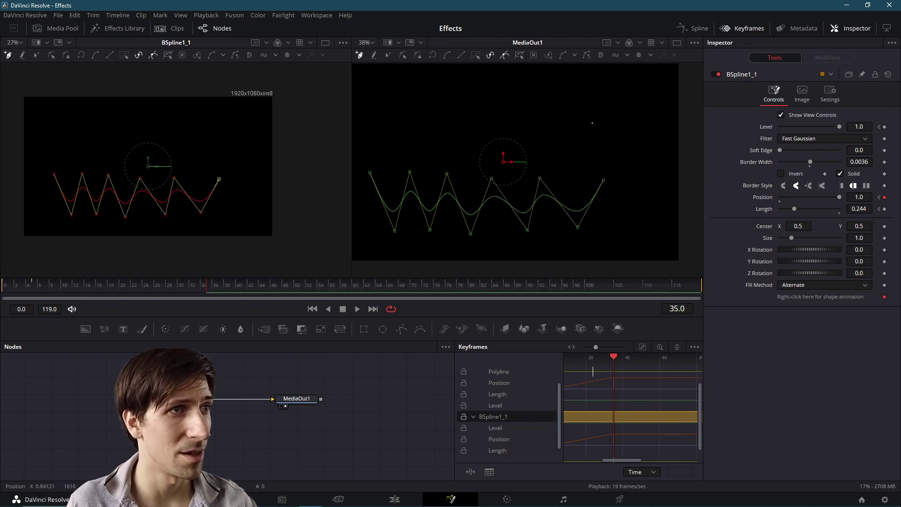
pyautogui.click(240, 209)
pyautogui.click(252, 181)
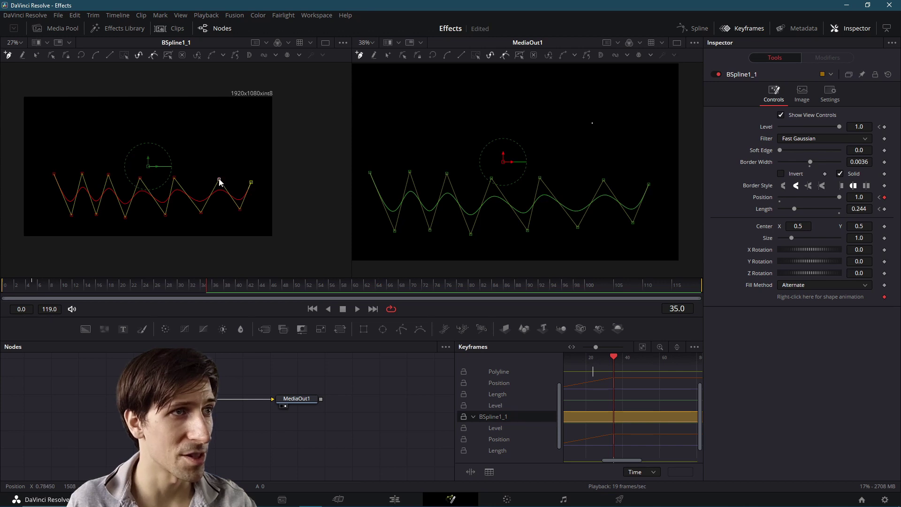
pyautogui.moveTo(219, 178); pyautogui.dragTo(214, 180)
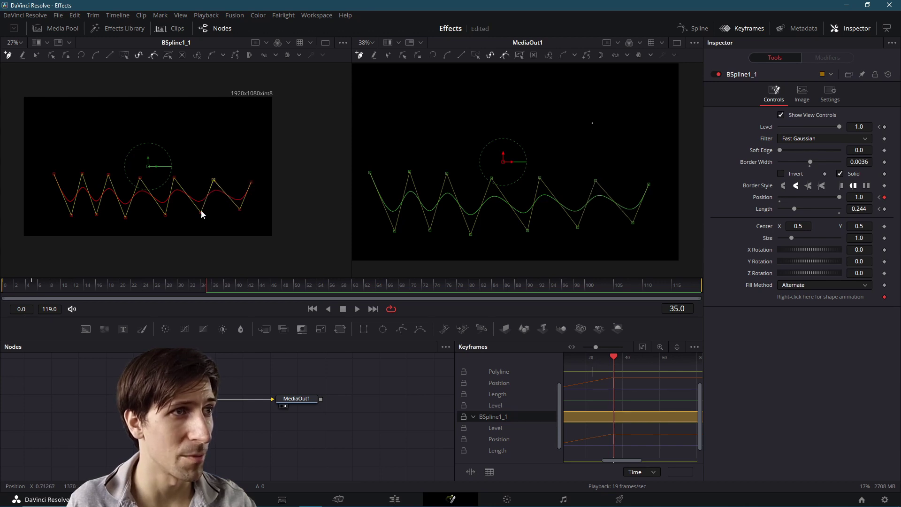
pyautogui.moveTo(202, 212); pyautogui.dragTo(239, 208)
# Play the copied BSpline's animation from frame 0 to check the line along the wavy path, and stop playback
pyautogui.moveTo(23, 286); pyautogui.dragTo(3, 286)
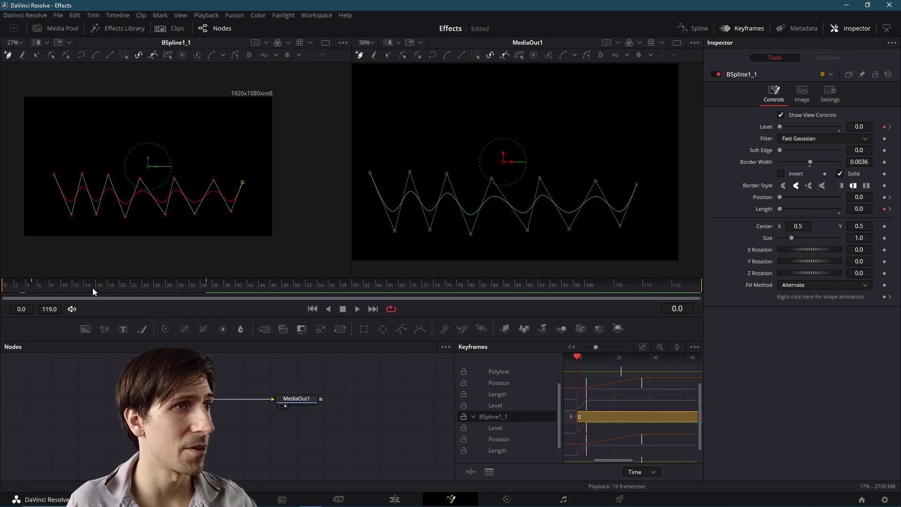
pyautogui.click(357, 309)
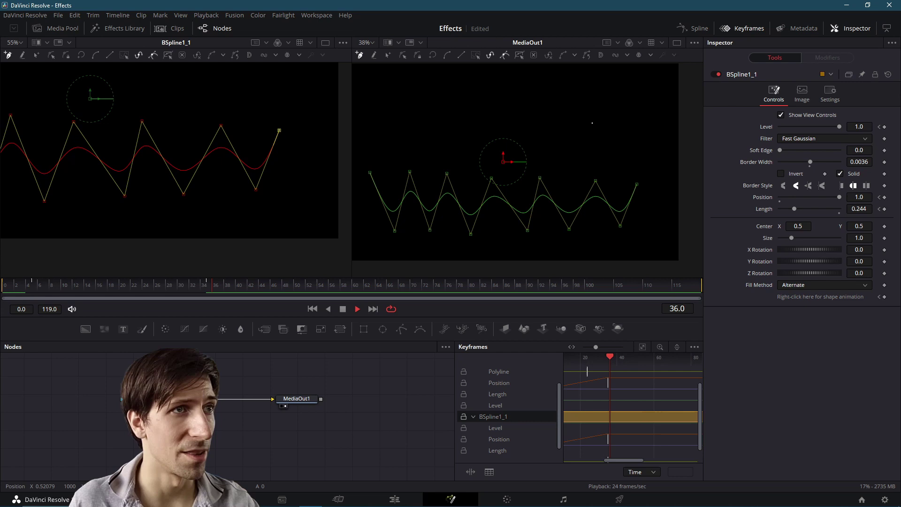
pyautogui.click(343, 310)
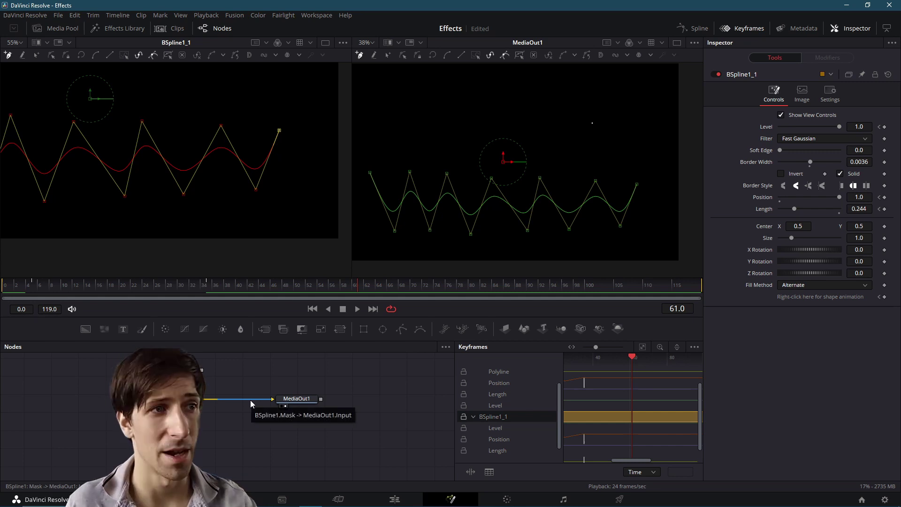
# Add a Merge tool to the node graph and place it above MediaOut1
pyautogui.click(217, 368)
pyautogui.rightClick(217, 368)
pyautogui.moveTo(257, 211)
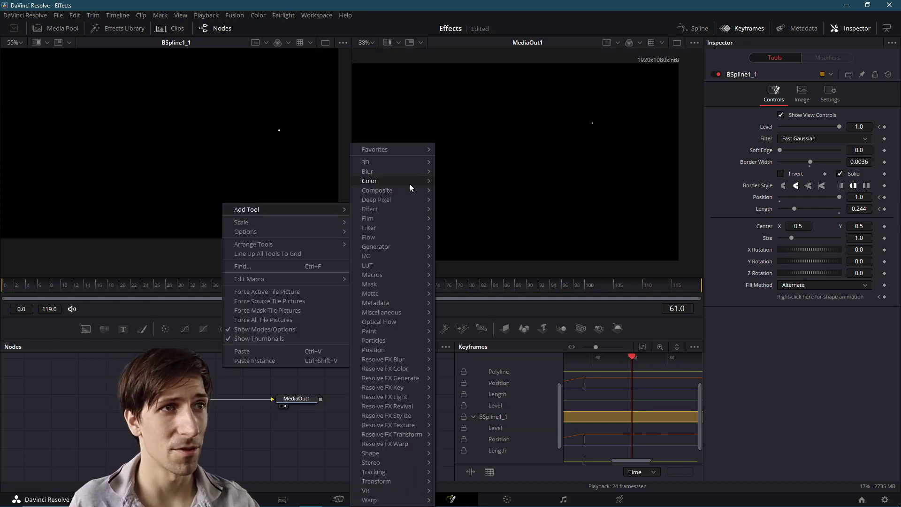
pyautogui.moveTo(409, 191)
pyautogui.click(455, 201)
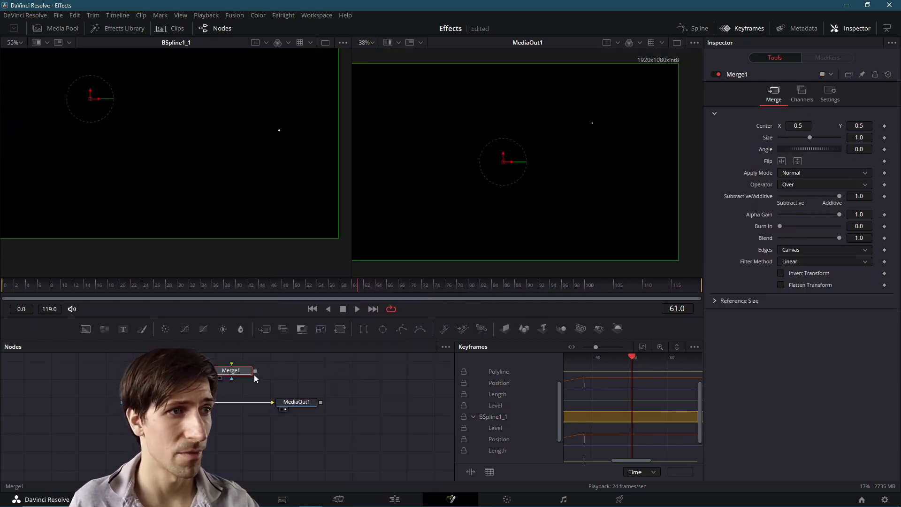
pyautogui.moveTo(254, 375); pyautogui.dragTo(277, 378)
# Disconnect BSpline1 from MediaOut1, and feed BSpline1_1 into Merge1's background and BSpline1 into its foreground
pyautogui.click(256, 403)
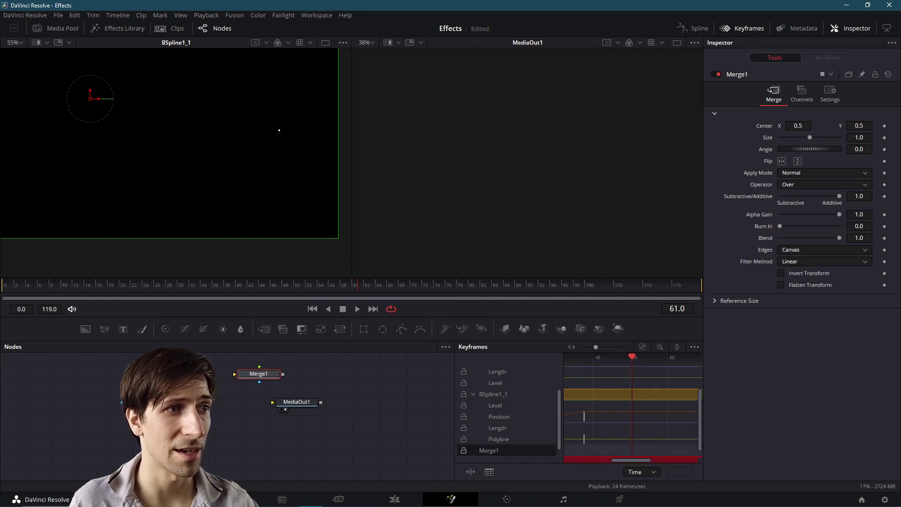
pyautogui.moveTo(169, 402); pyautogui.dragTo(247, 375)
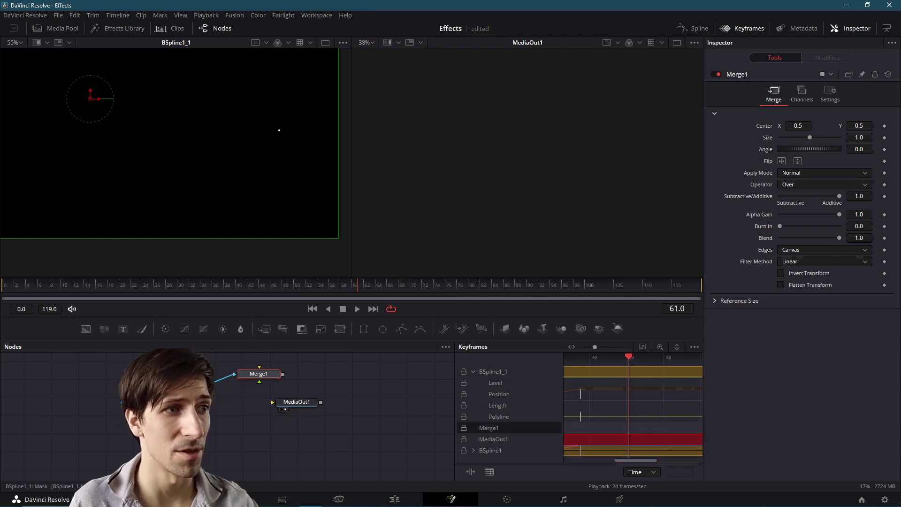
pyautogui.moveTo(169, 374); pyautogui.dragTo(261, 374)
pyautogui.moveTo(256, 383); pyautogui.dragTo(188, 399)
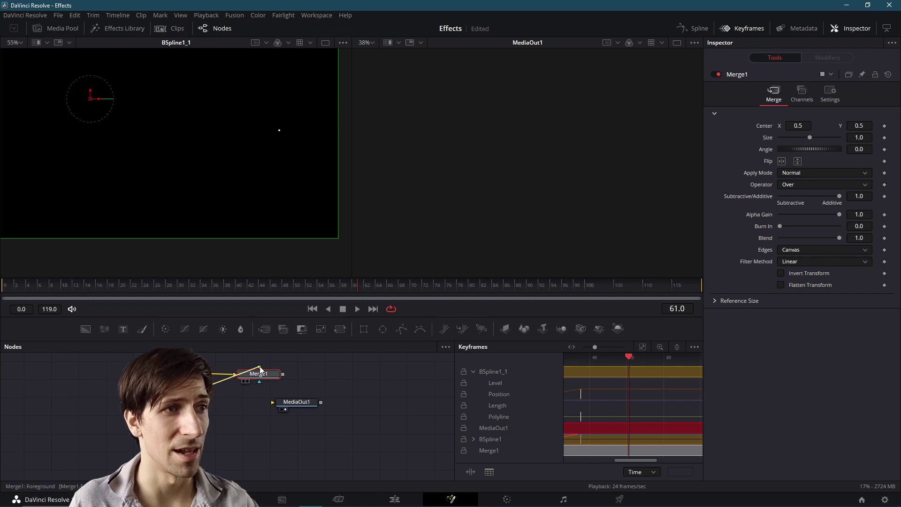
pyautogui.moveTo(261, 368); pyautogui.dragTo(249, 370)
# Move MediaOut1 away from the Merge node and connect Merge1's output to it
pyautogui.moveTo(291, 403); pyautogui.dragTo(318, 390)
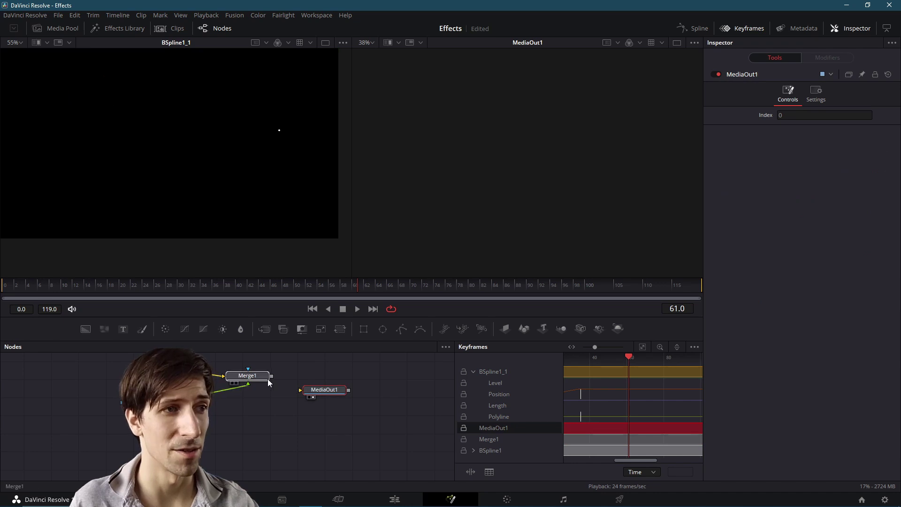
pyautogui.moveTo(266, 379); pyautogui.dragTo(307, 393)
pyautogui.click(314, 391)
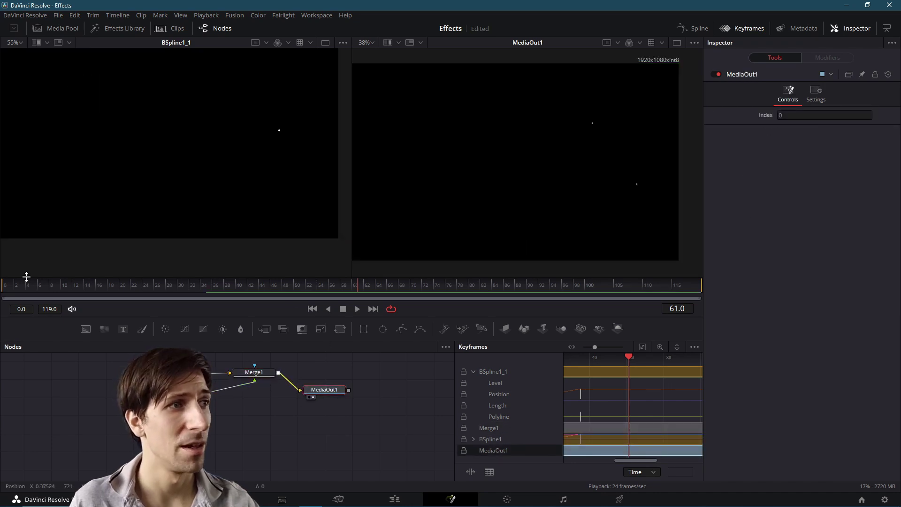
# Play the merged composition from frame 0 to check both line animations together, and stop playback
pyautogui.click(312, 309)
pyautogui.click(357, 309)
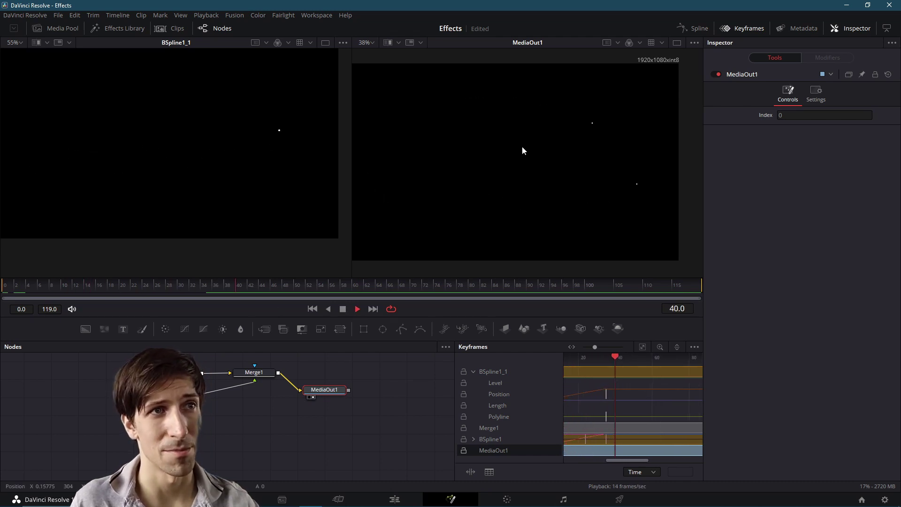
pyautogui.click(343, 309)
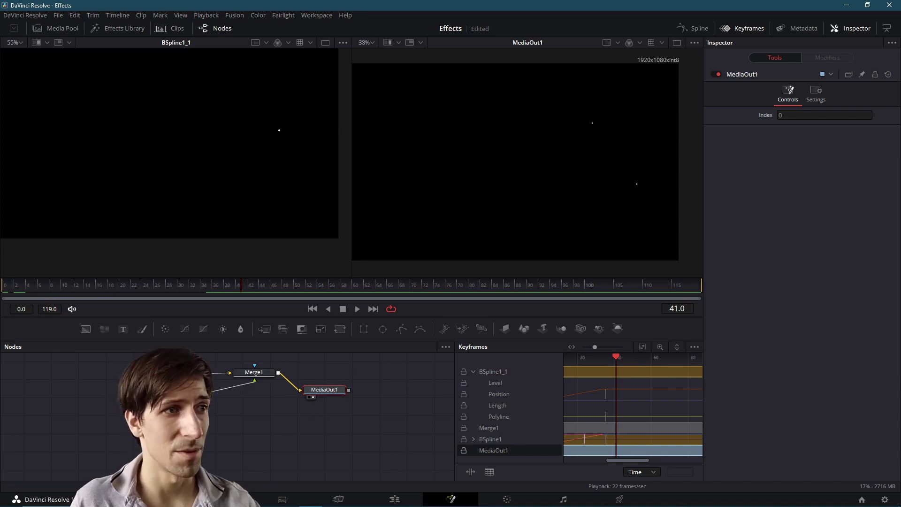
# Keyframe the Level of both BSplines at 1.0 on frame 35 and 0.0 on frame 36
pyautogui.click(166, 374)
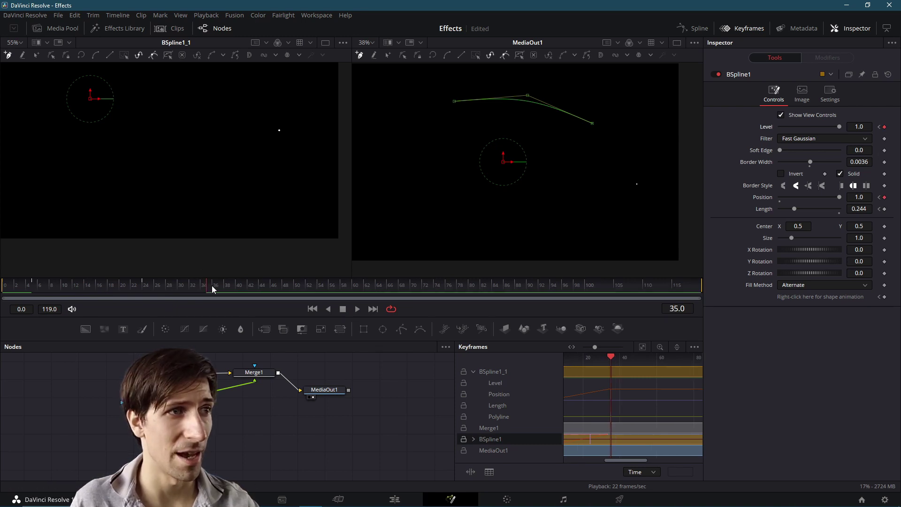
pyautogui.moveTo(839, 126); pyautogui.dragTo(780, 127)
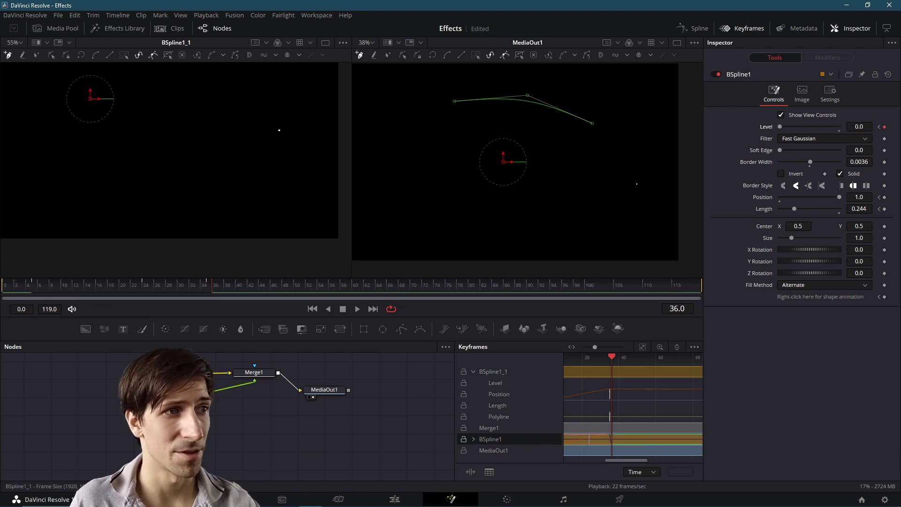
pyautogui.click(178, 373)
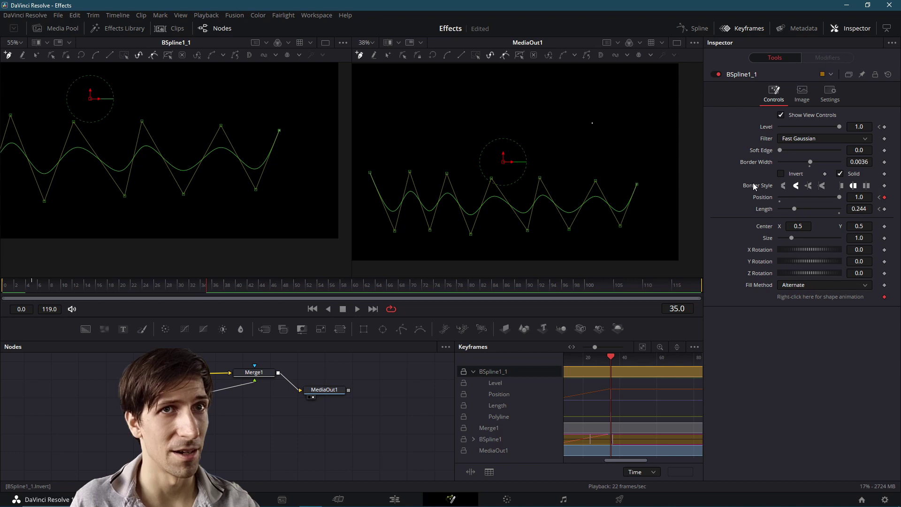
pyautogui.press('Right')
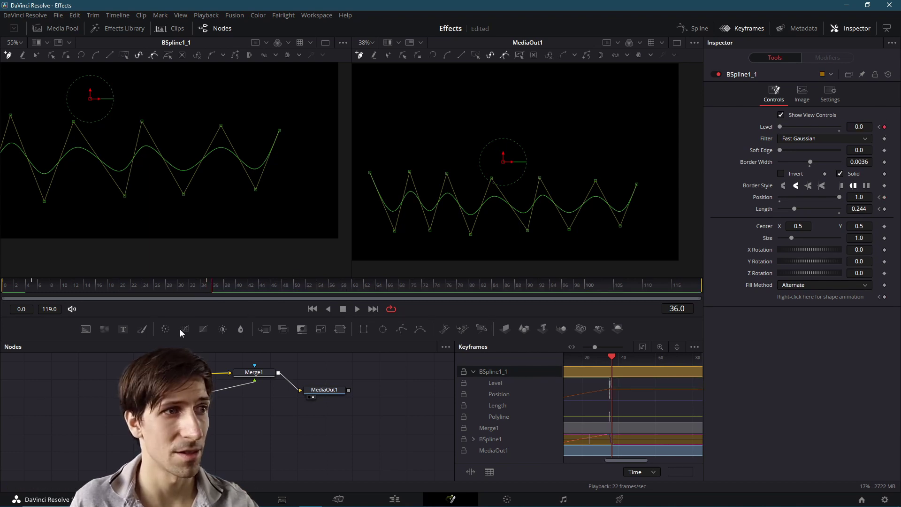
# Play the last part of both line animations to check how they end, and stop playback
pyautogui.click(169, 285)
pyautogui.click(358, 310)
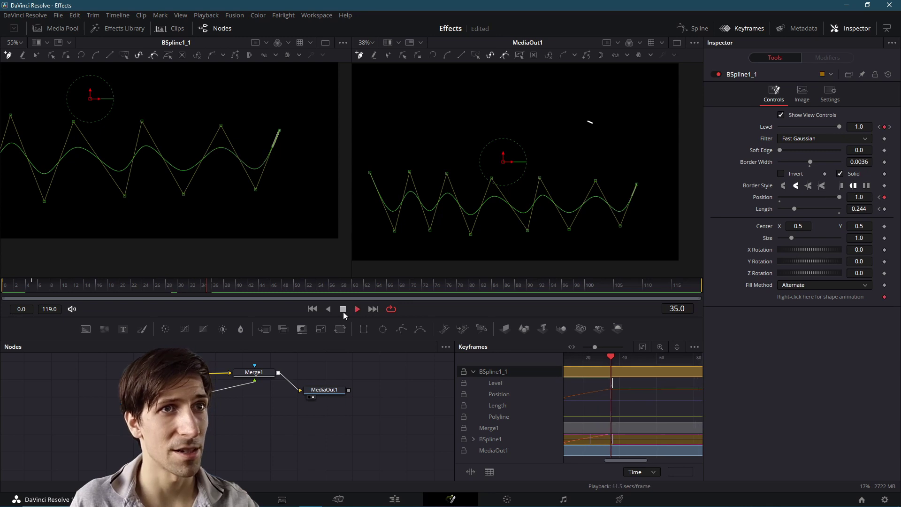
pyautogui.click(343, 310)
# Spread out the Merge1 and MediaOut1 nodes and delete the original BSpline1 node
pyautogui.moveTo(270, 372); pyautogui.dragTo(251, 402)
pyautogui.moveTo(324, 394); pyautogui.dragTo(338, 402)
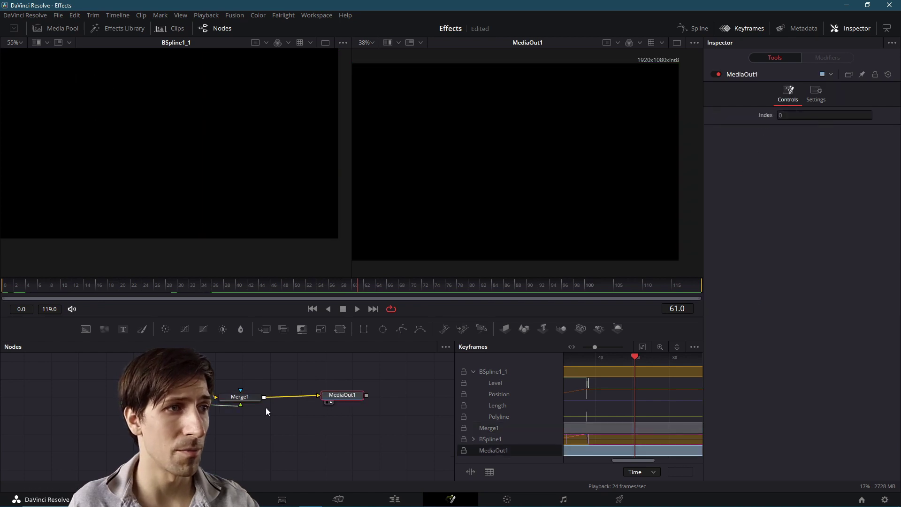
pyautogui.moveTo(246, 398); pyautogui.dragTo(262, 387)
pyautogui.click(195, 399)
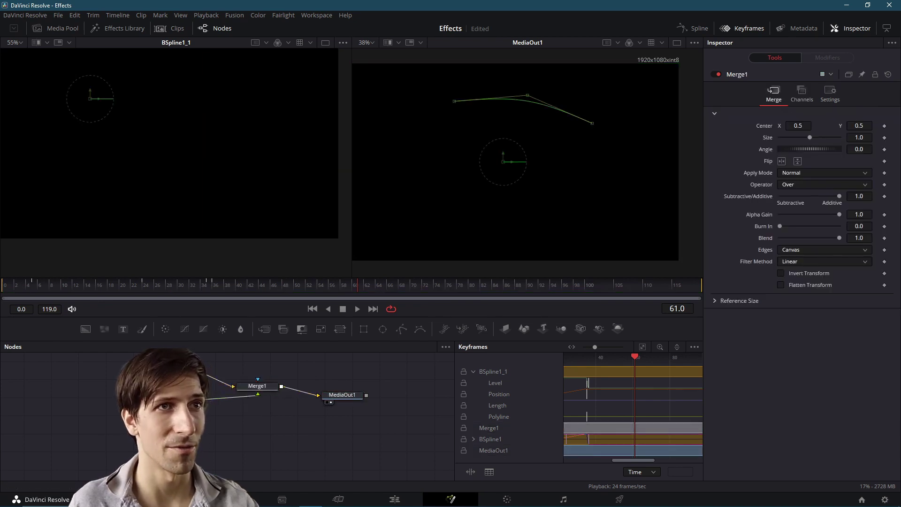
pyautogui.click(156, 403)
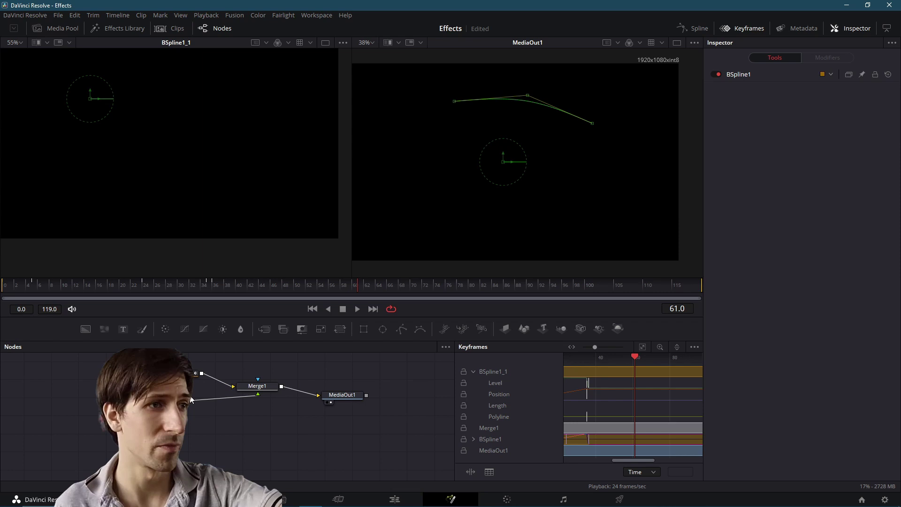
pyautogui.press('Delete')
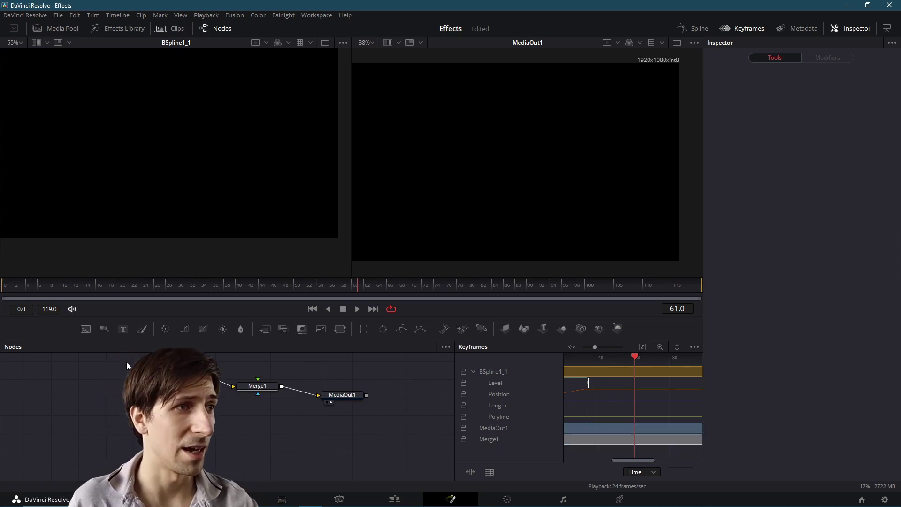
# Add a Text node reading "Bezier Animation", connect it to Merge1's foreground, and go to frame 18 to view it with the line
pyautogui.click(124, 329)
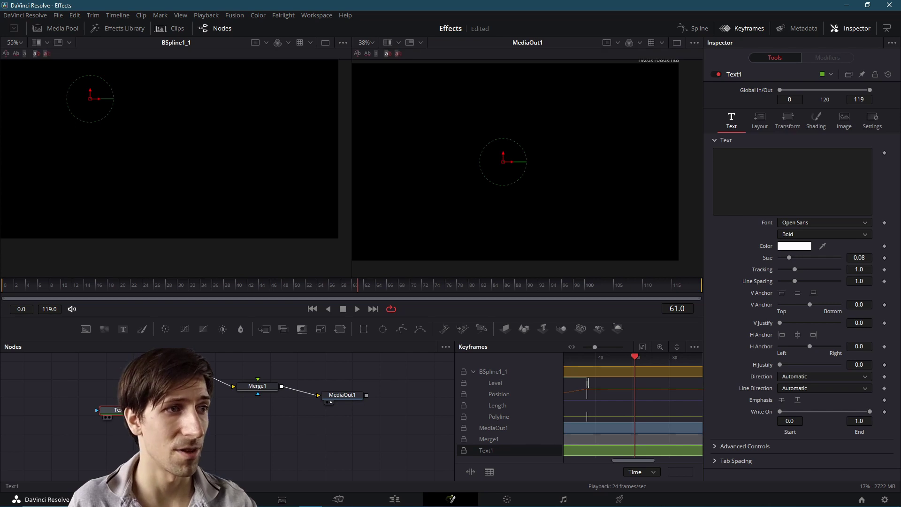
pyautogui.click(767, 175)
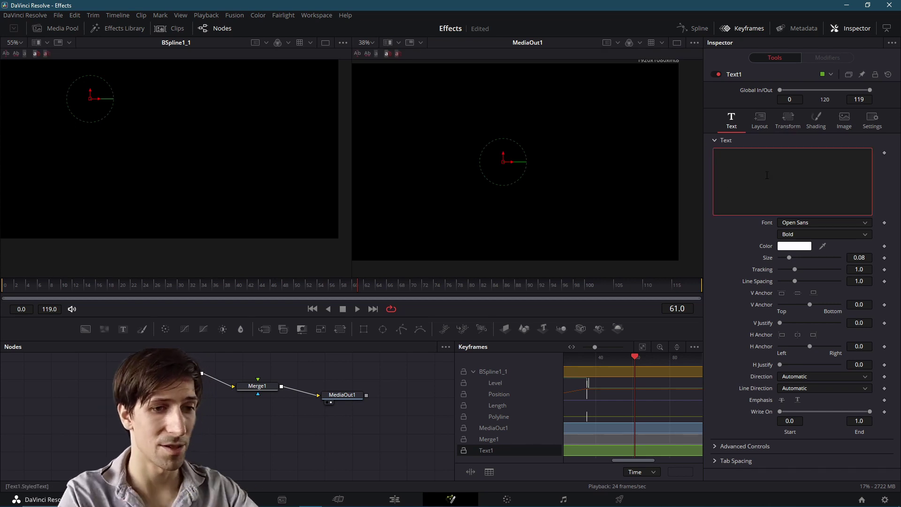
pyautogui.write('Bezier Animation')
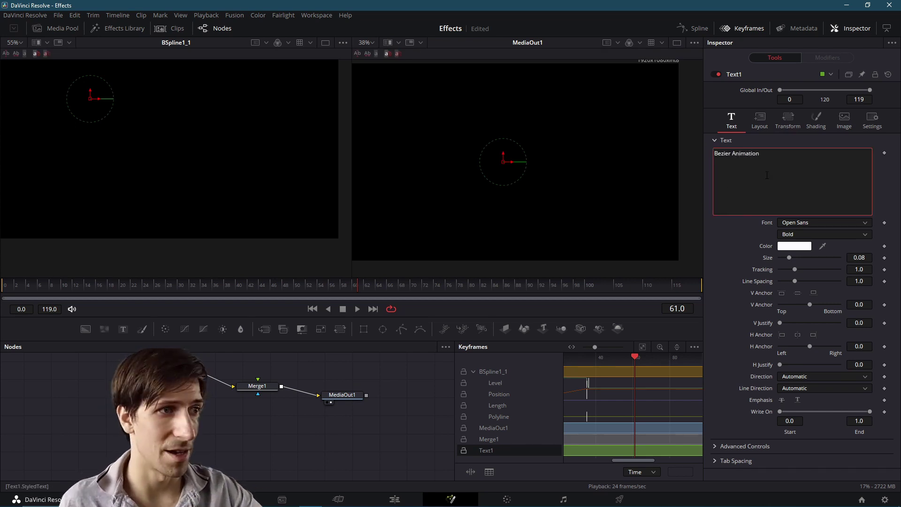
pyautogui.moveTo(175, 412); pyautogui.dragTo(259, 379)
pyautogui.moveTo(71, 285); pyautogui.dragTo(112, 279)
pyautogui.scroll(-3, 458, 201)
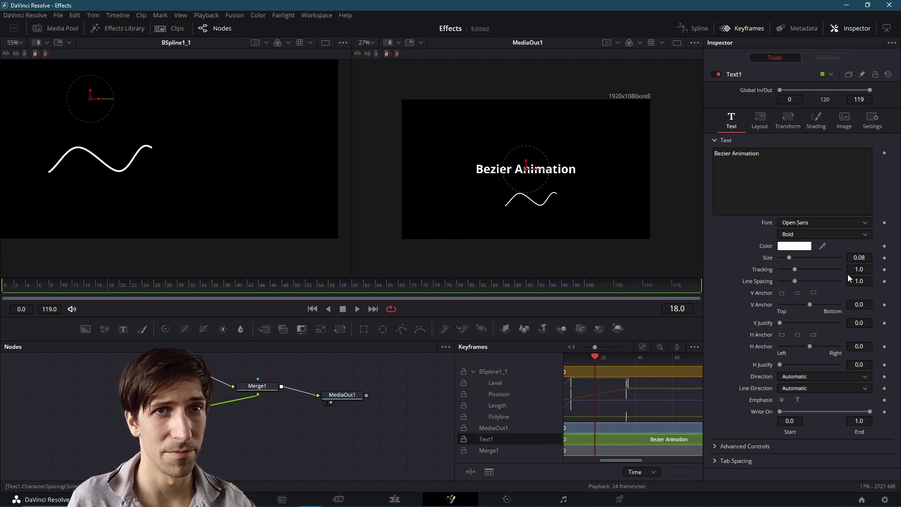
# Set the title's font to Bahnschrift and its size to 0.1129
pyautogui.click(819, 227)
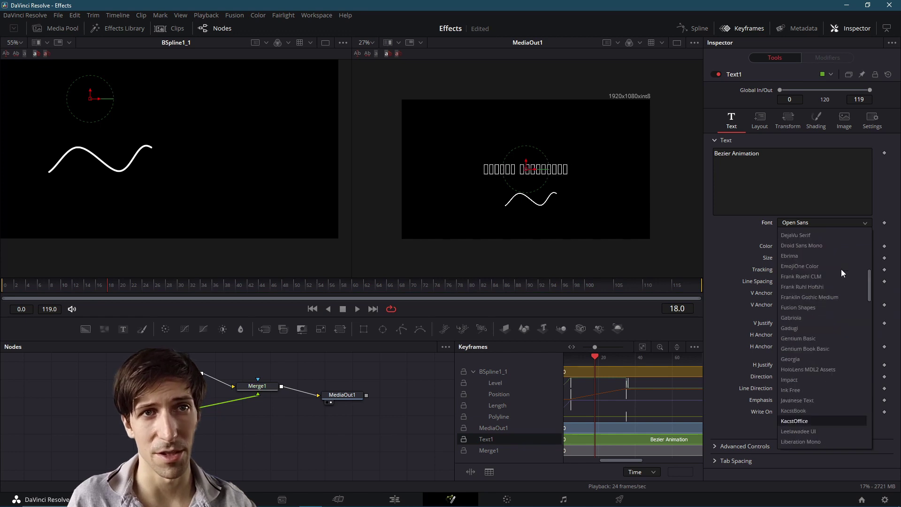
pyautogui.click(843, 235)
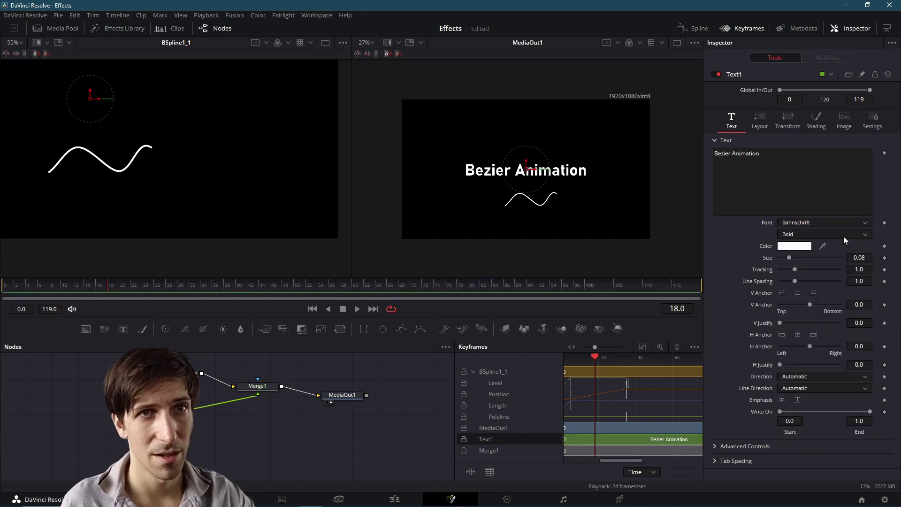
pyautogui.moveTo(858, 258); pyautogui.dragTo(874, 258)
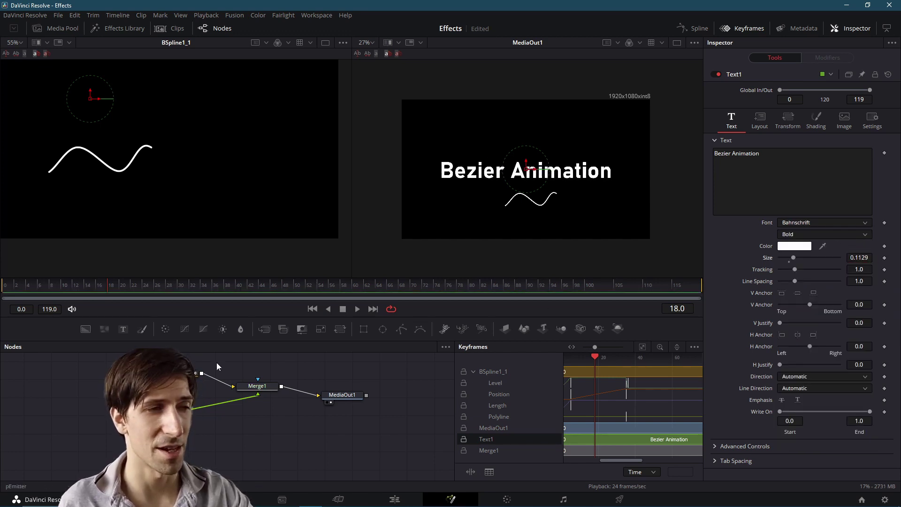
# Set the Border Width of BSpline1_1 to 0.01
pyautogui.click(188, 373)
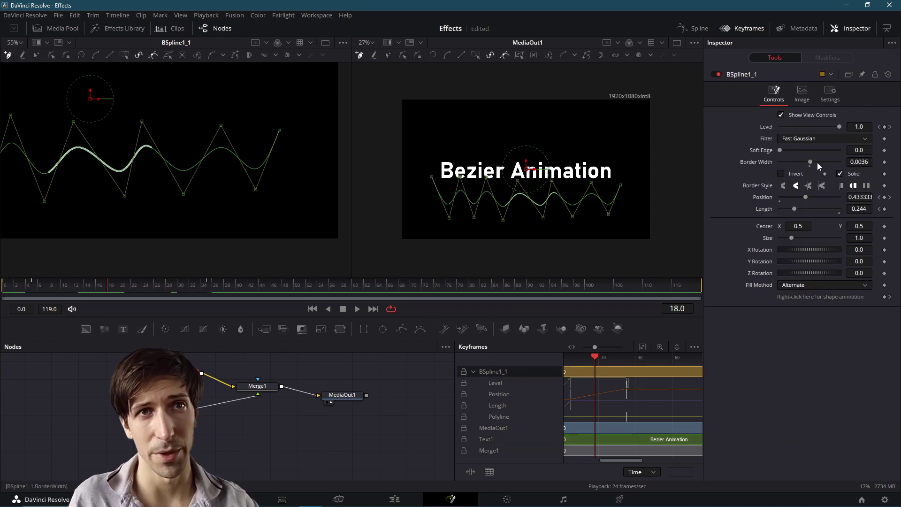
pyautogui.moveTo(814, 162); pyautogui.dragTo(815, 161)
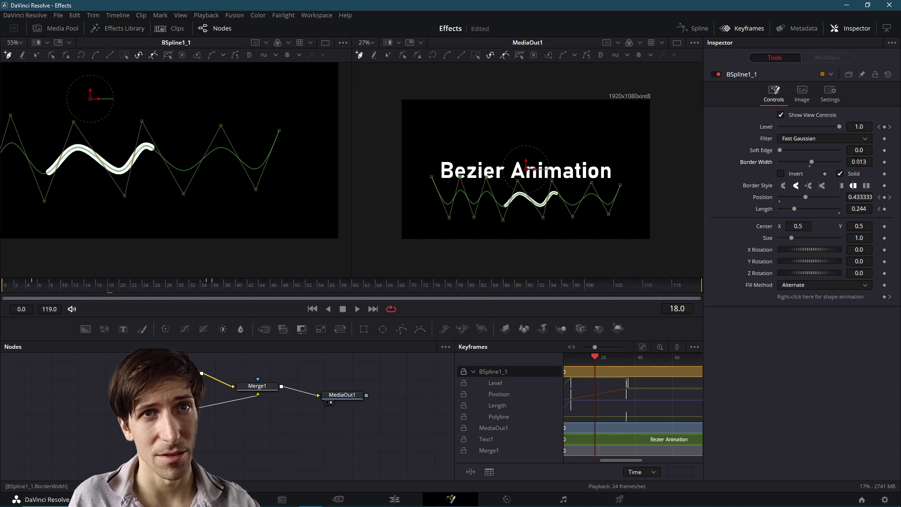
pyautogui.click(860, 162)
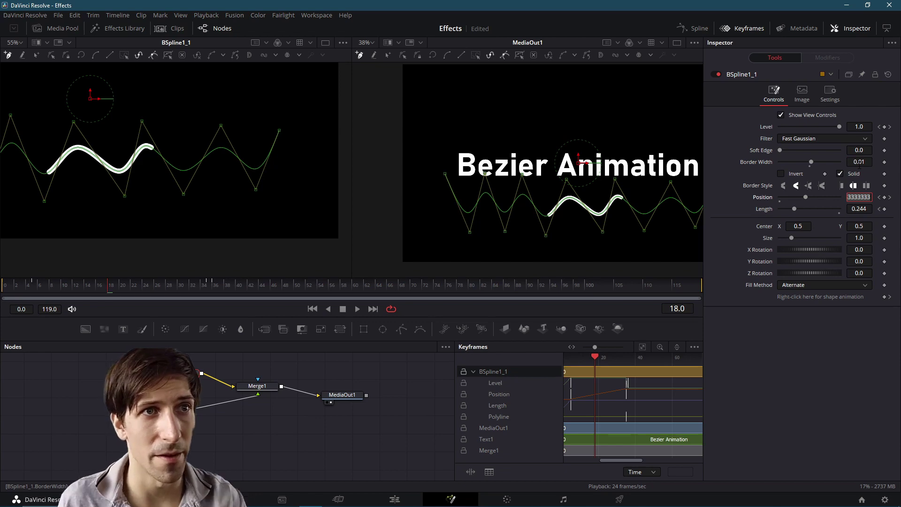
# Enlarge the MediaOut1 viewer, play the line animation under the title from frame 0, and stop playback
pyautogui.moveTo(352, 235); pyautogui.dragTo(145, 239)
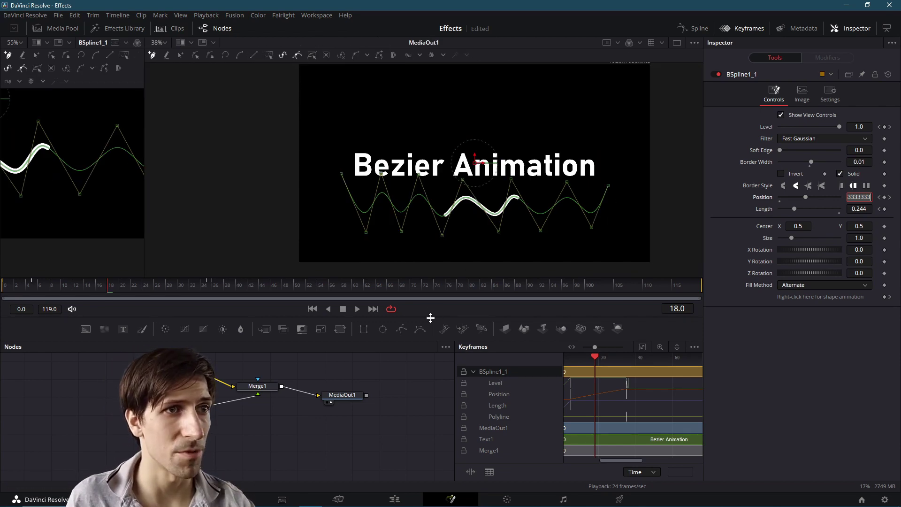
pyautogui.moveTo(431, 318); pyautogui.dragTo(425, 338)
pyautogui.moveTo(9, 310); pyautogui.dragTo(1, 305)
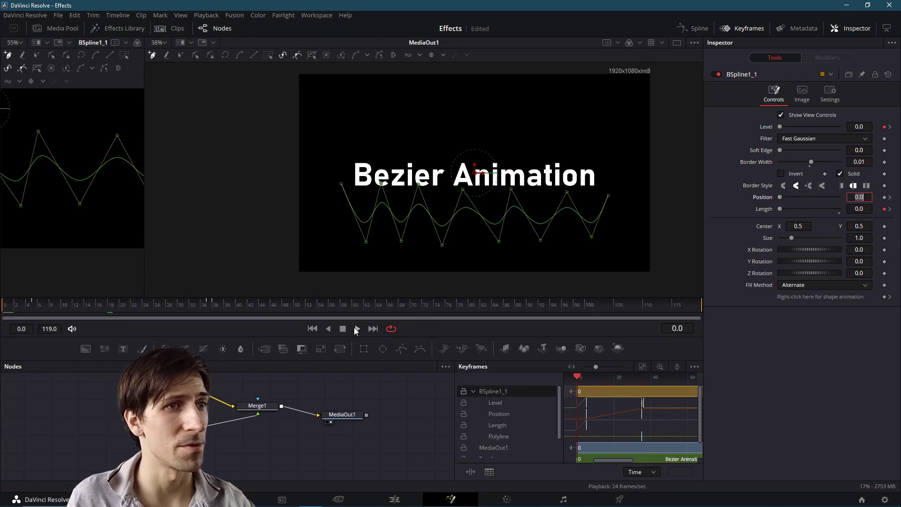
pyautogui.click(357, 330)
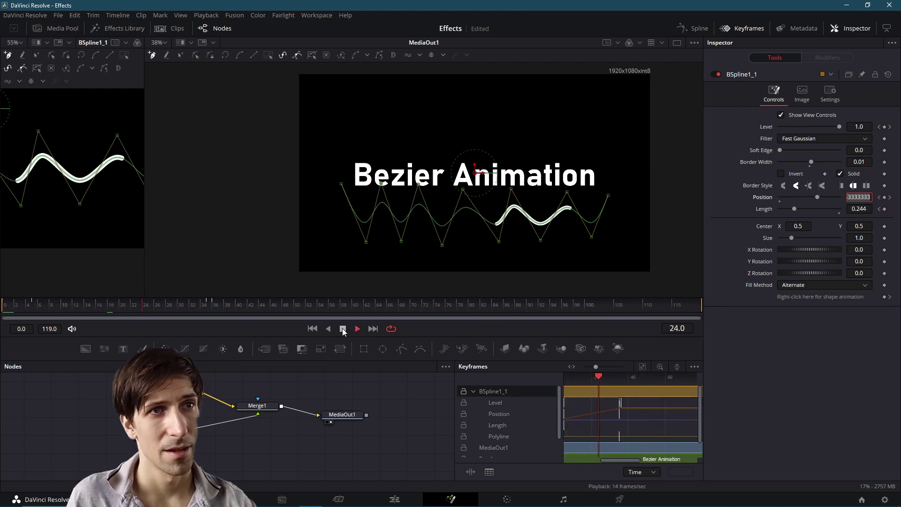
pyautogui.click(342, 329)
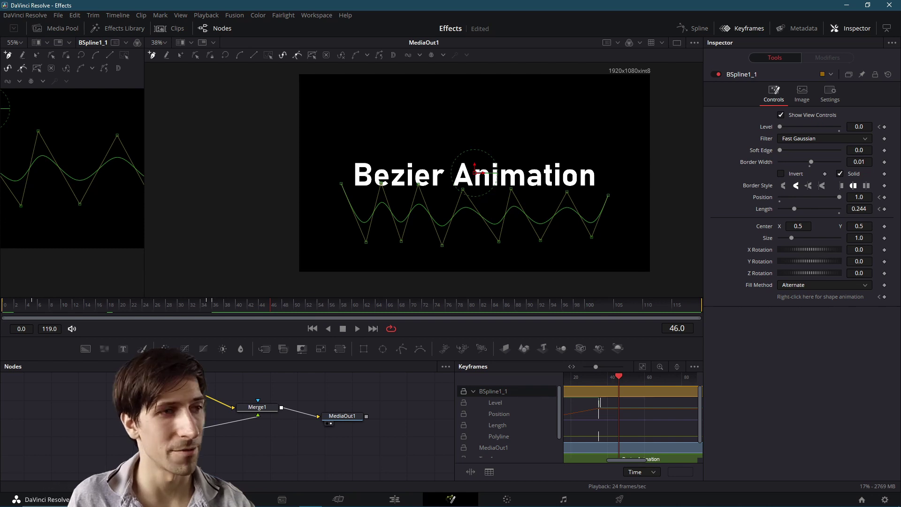
# Insert a second Merge node between Merge1 and MediaOut1
pyautogui.moveTo(240, 393); pyautogui.dragTo(230, 412)
pyautogui.rightClick(273, 404)
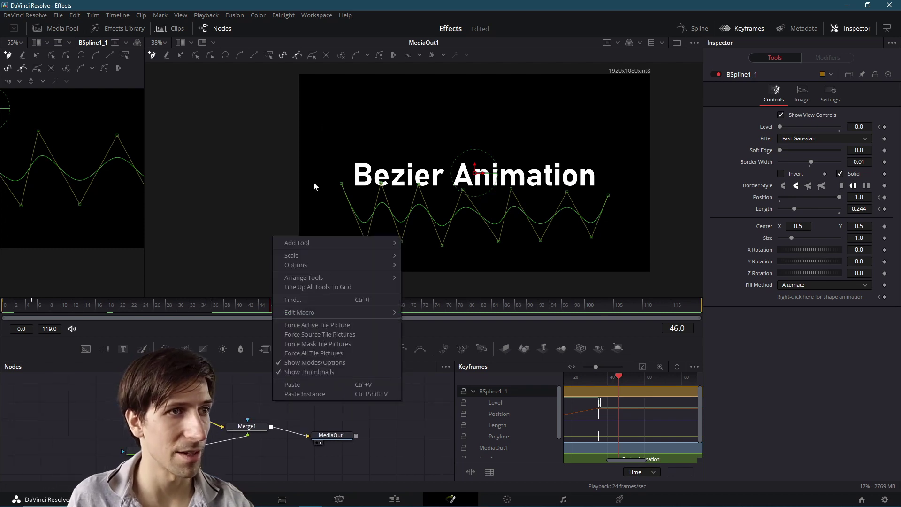
pyautogui.moveTo(298, 243)
pyautogui.moveTo(443, 295)
pyautogui.click(521, 277)
pyautogui.moveTo(295, 435)
pyautogui.mouseDown()
pyautogui.moveTo(278, 415)
pyautogui.moveTo(288, 393)
pyautogui.moveTo(294, 407)
pyautogui.moveTo(336, 426)
pyautogui.moveTo(309, 437)
pyautogui.mouseUp()
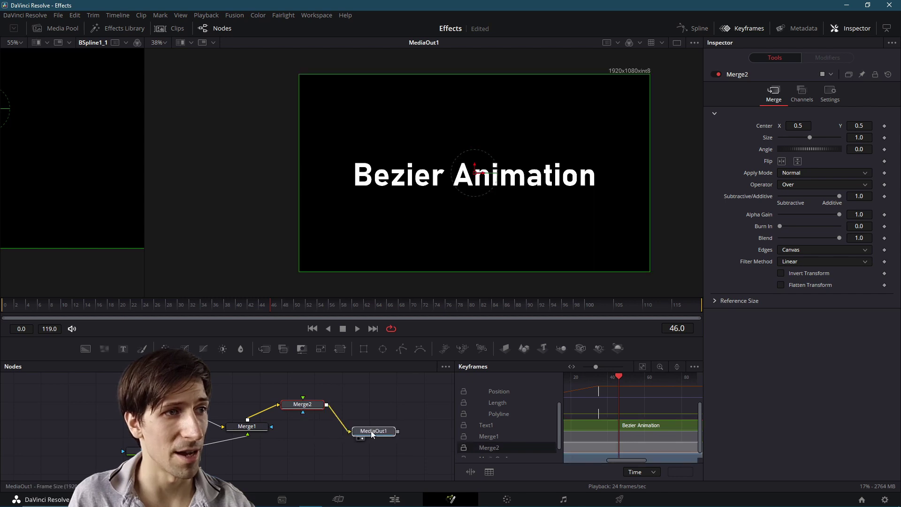
# Duplicate the BSpline1_1 node and connect the copy to Merge2's foreground
pyautogui.click(134, 438)
pyautogui.hotkey('ctrl', 'c')
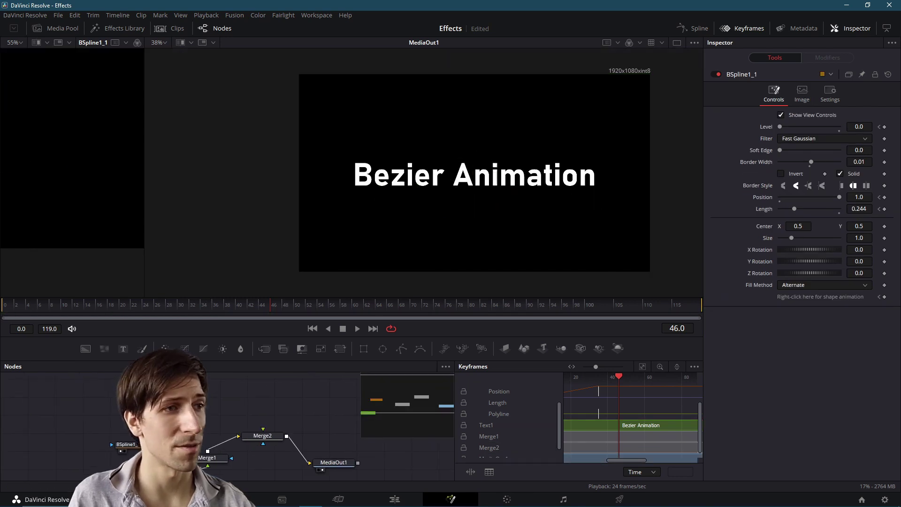
pyautogui.hotkey('ctrl', 'v')
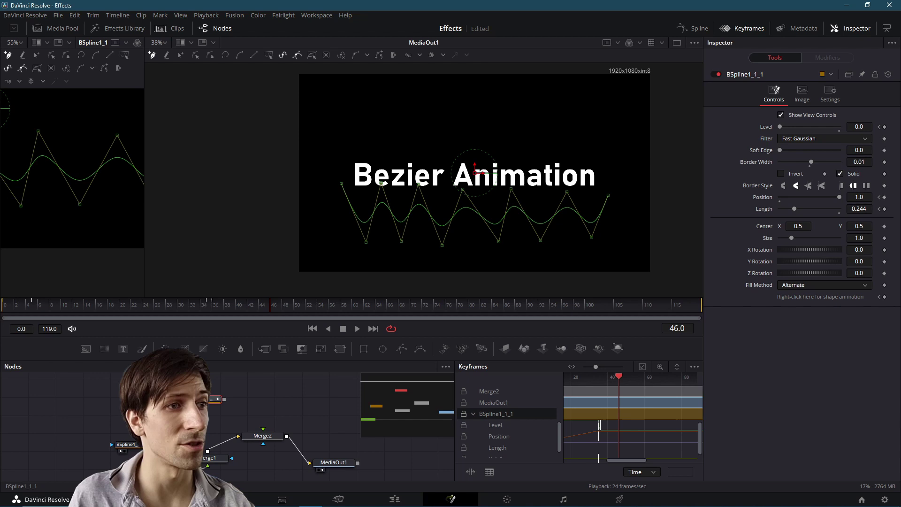
pyautogui.moveTo(224, 400); pyautogui.dragTo(263, 430)
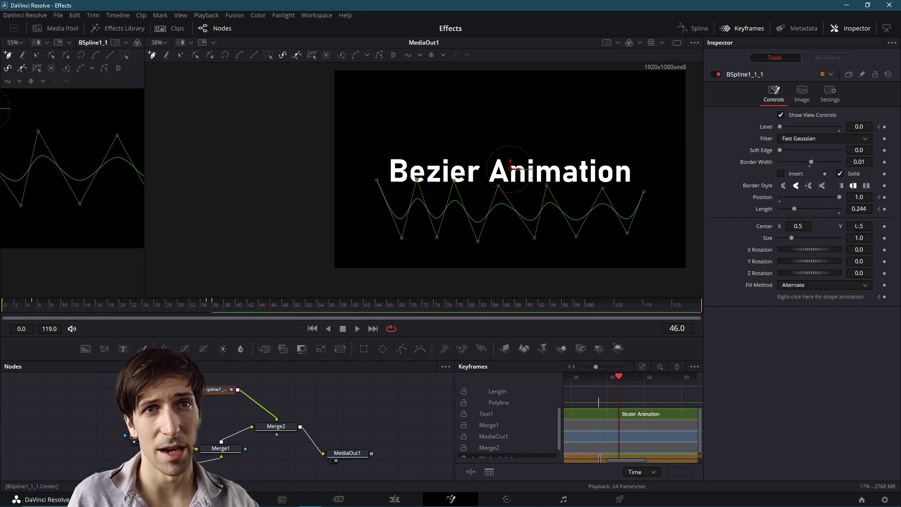
# Raise the duplicated BSpline above the title with a Center Y of 0.919, and play the animation from frame 0
pyautogui.moveTo(859, 229); pyautogui.dragTo(885, 227)
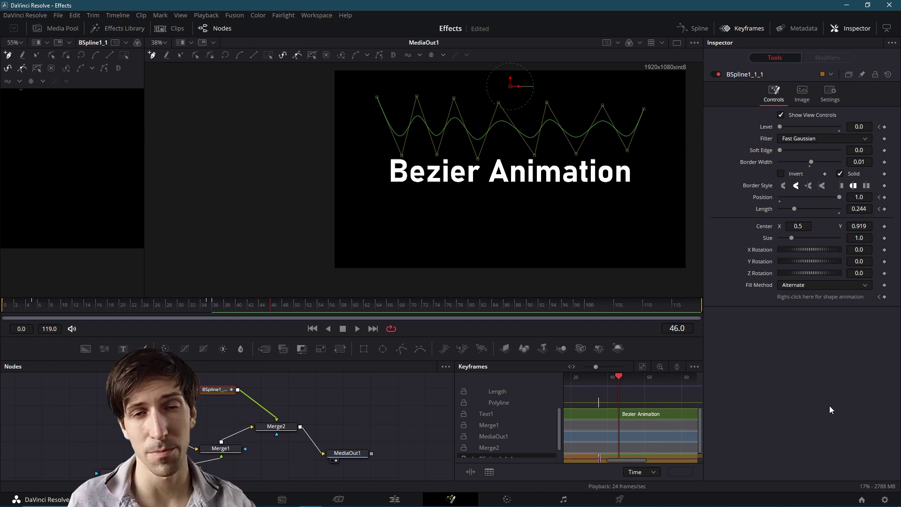
pyautogui.click(2, 316)
pyautogui.click(358, 329)
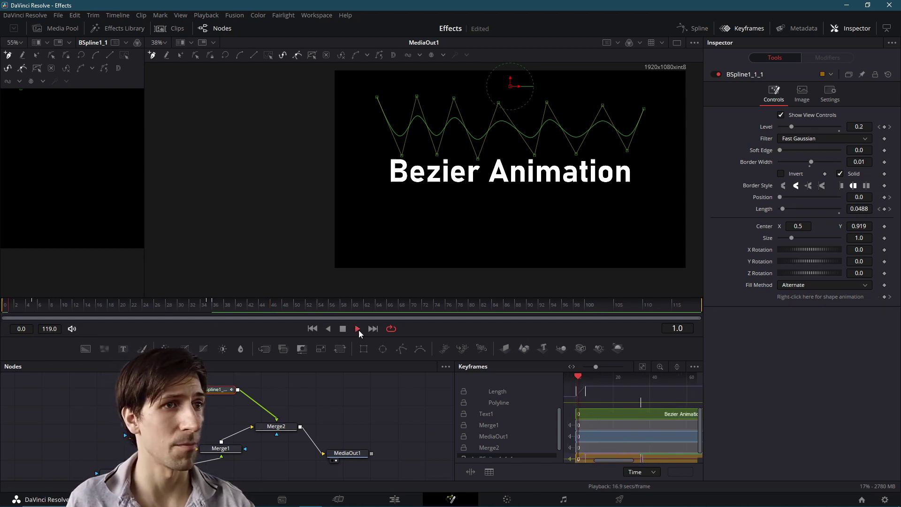